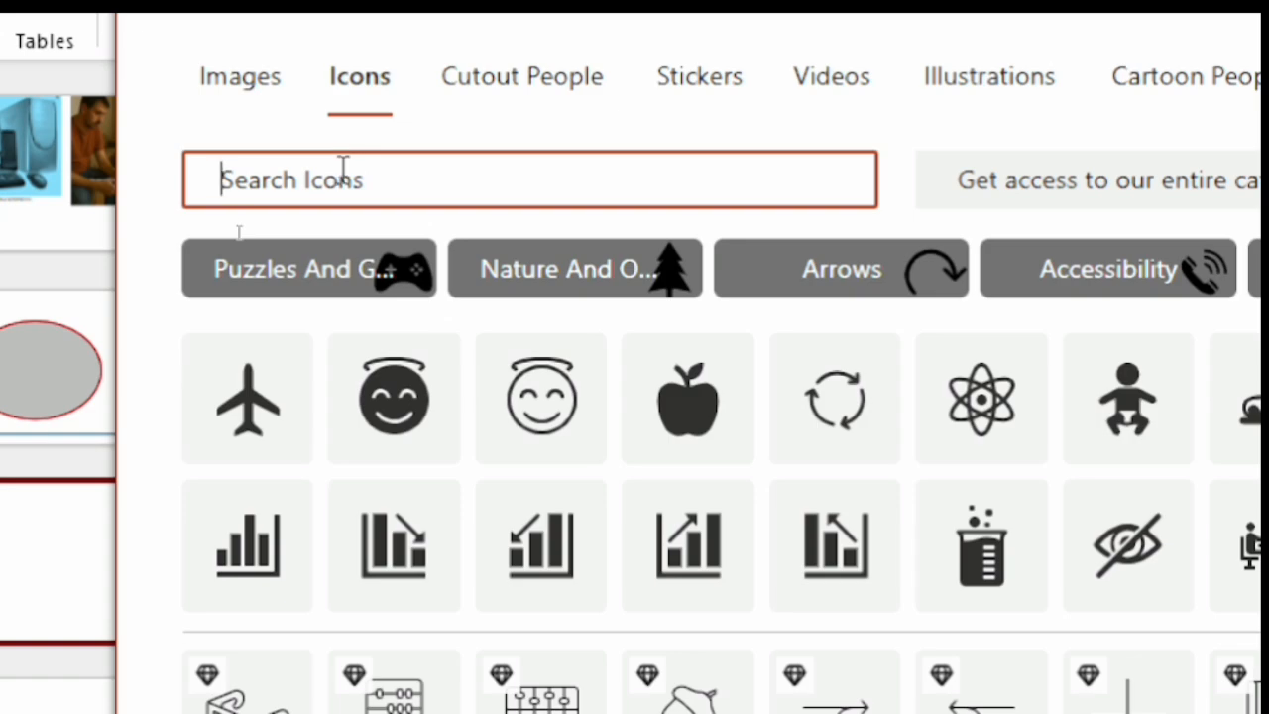
# Search the stock icons for COMPUTER and insert the icon of a desktop monitor with a tower on slide 3.
pyautogui.write('COMPUT')
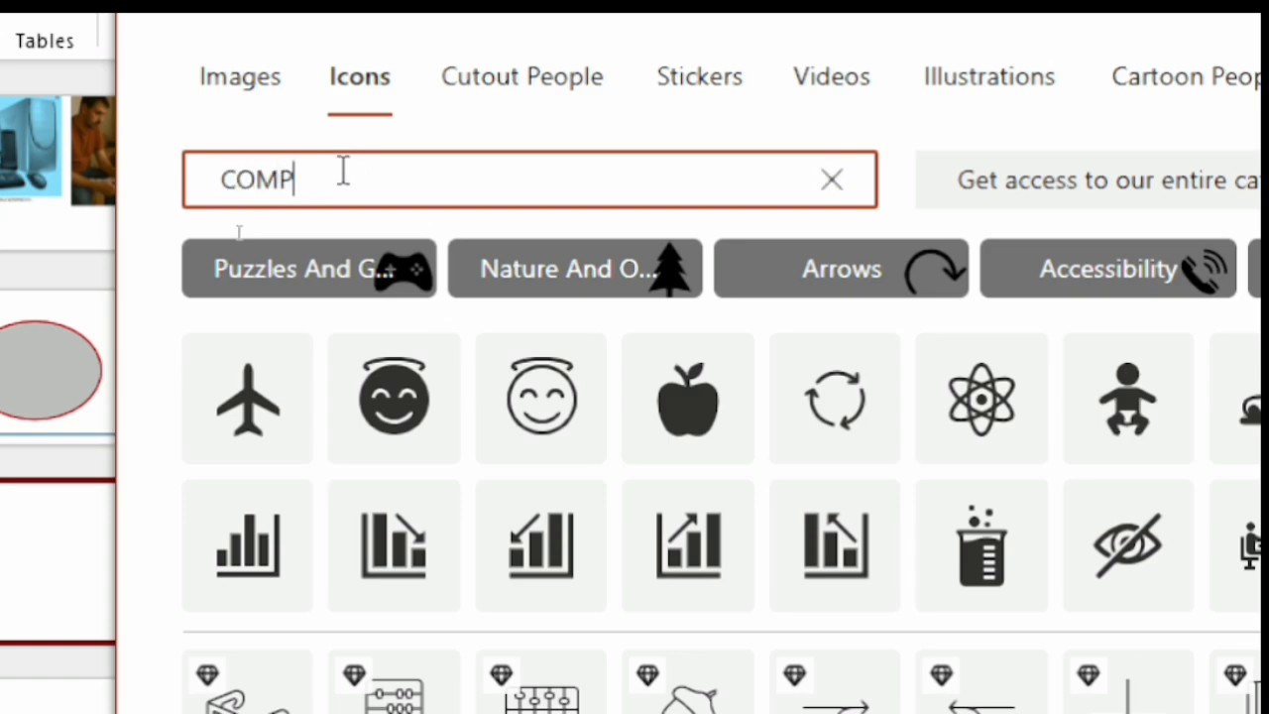
pyautogui.write('ER')
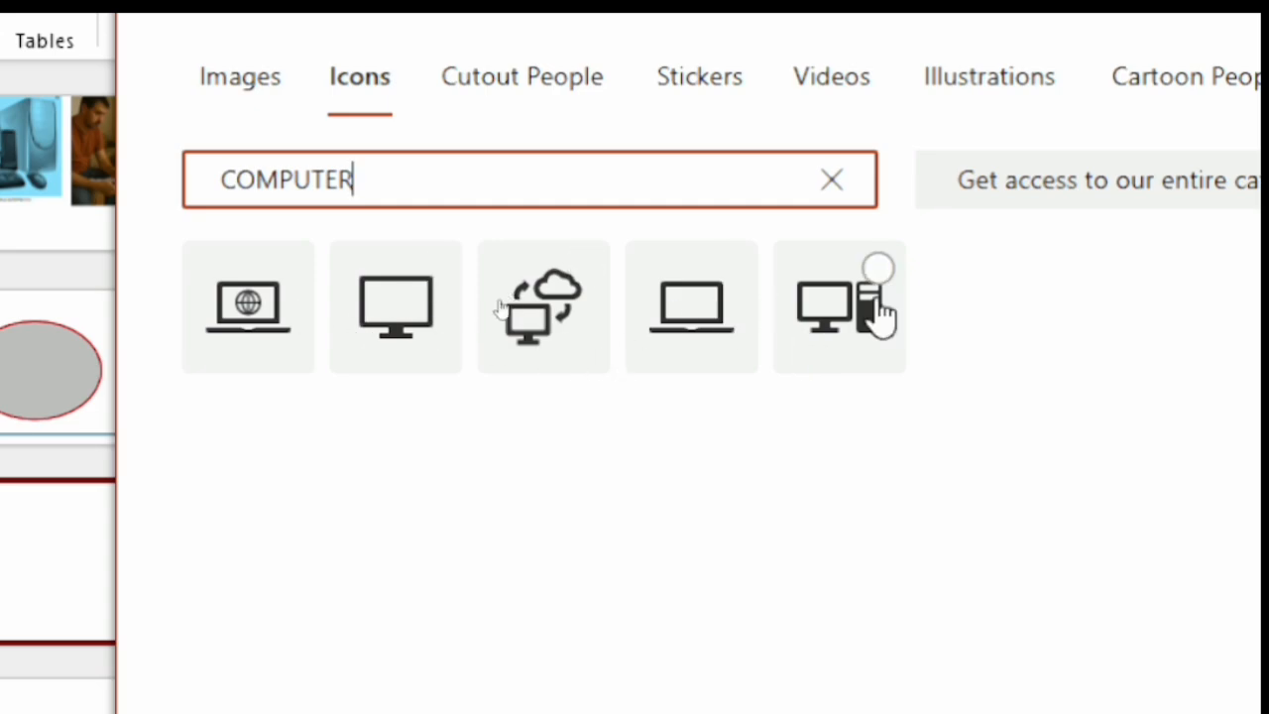
pyautogui.doubleClick(844, 318)
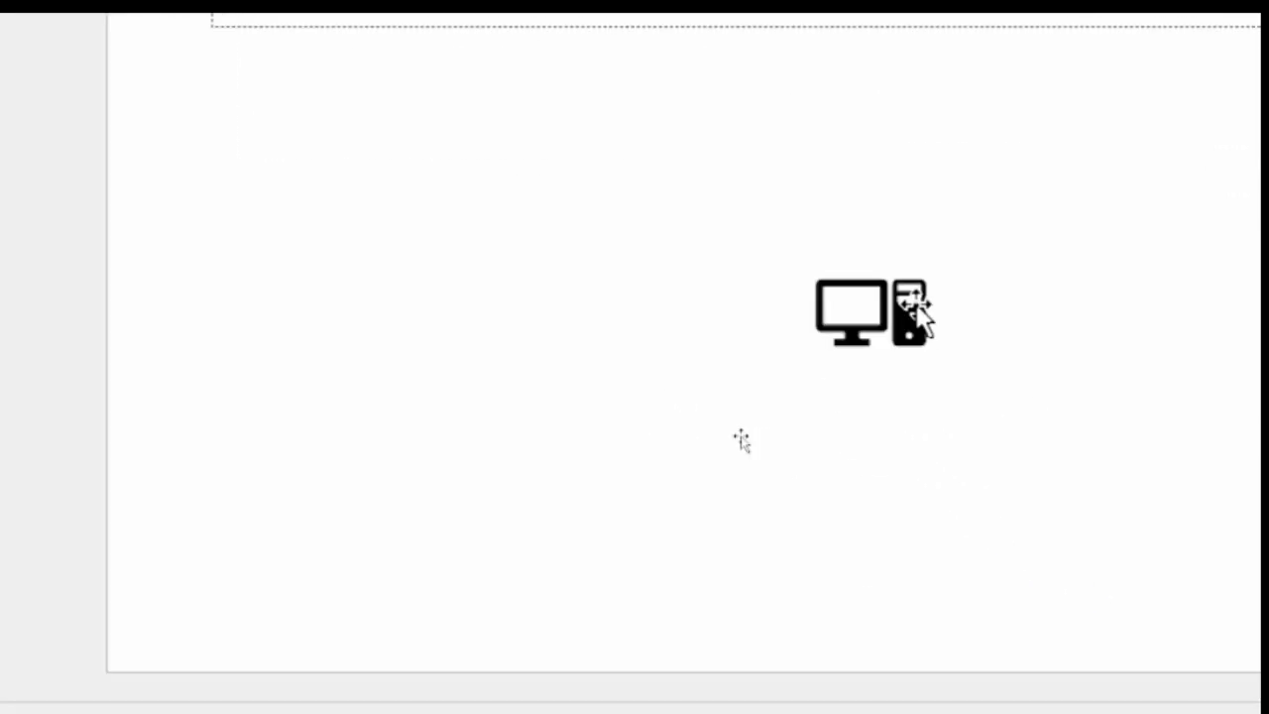
pyautogui.click(926, 386)
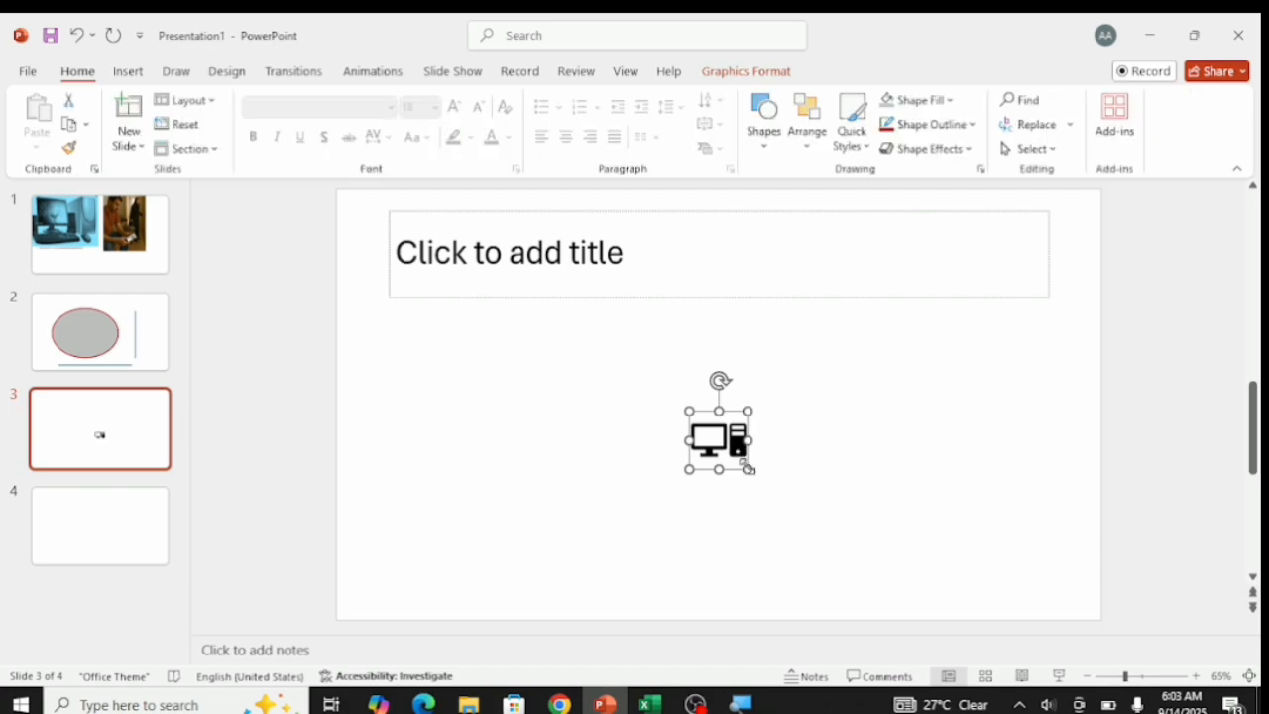
# Enlarge the computer icon to about three times its inserted size and place it slightly left of the slide's center.
pyautogui.moveTo(750, 468); pyautogui.dragTo(815, 501)
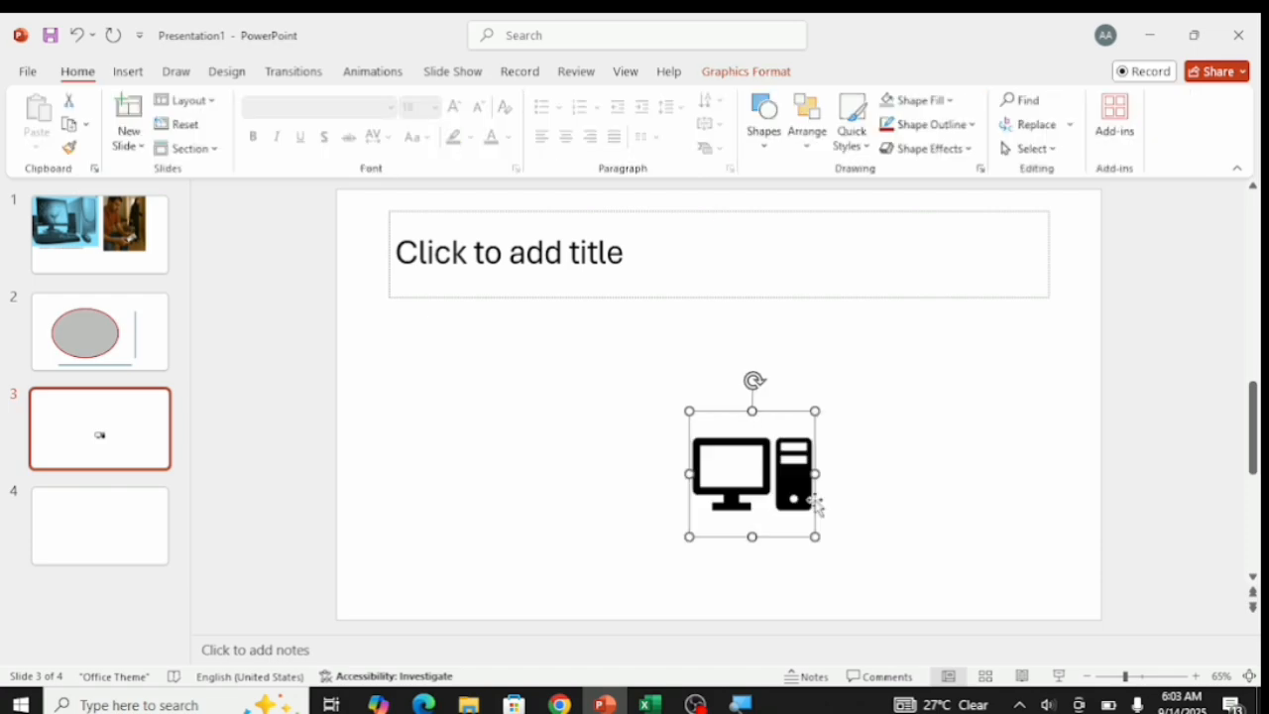
pyautogui.moveTo(750, 451); pyautogui.dragTo(622, 375)
pyautogui.moveTo(687, 459); pyautogui.dragTo(747, 510)
pyautogui.click(850, 477)
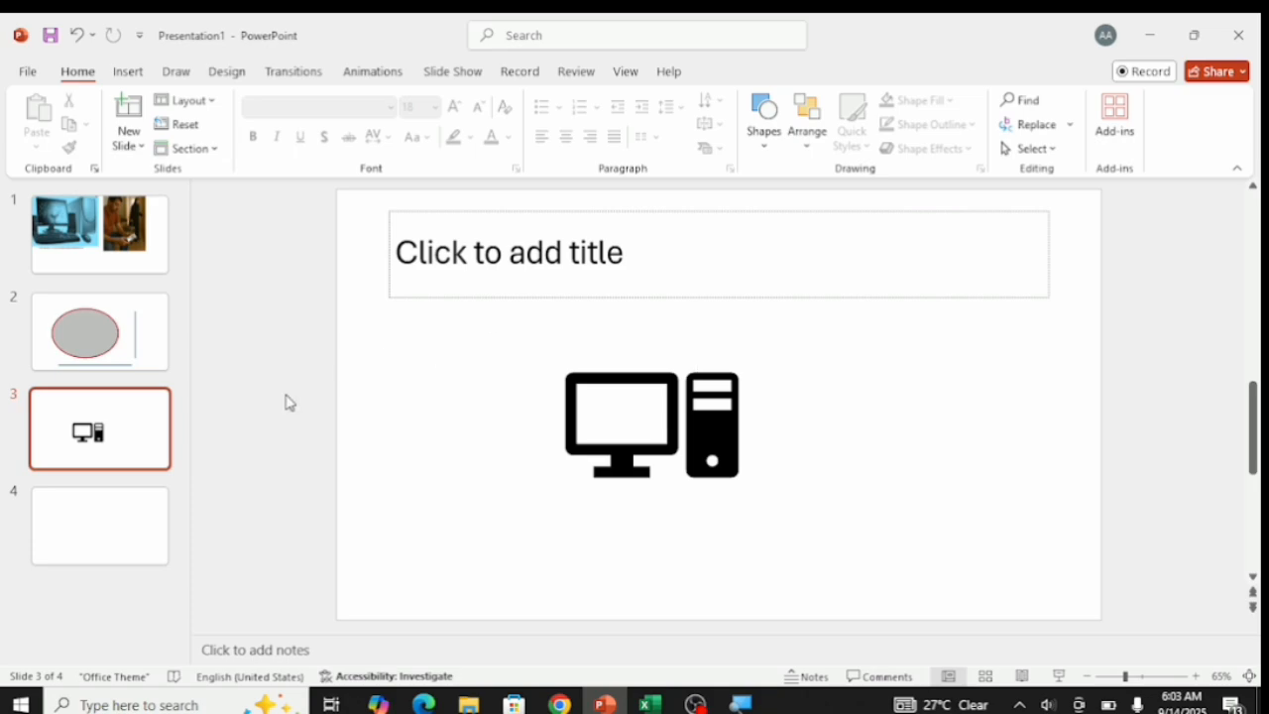
# Apply the Blank layout to slide 4.
pyautogui.click(136, 521)
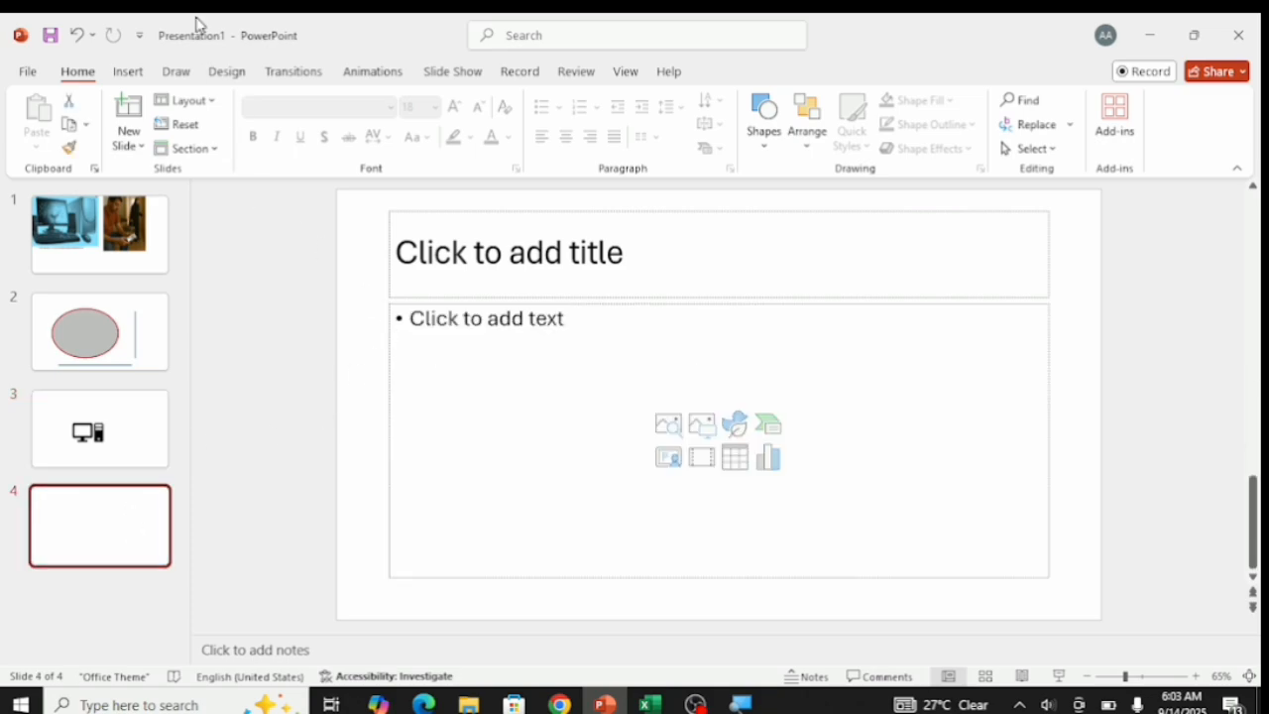
pyautogui.click(218, 101)
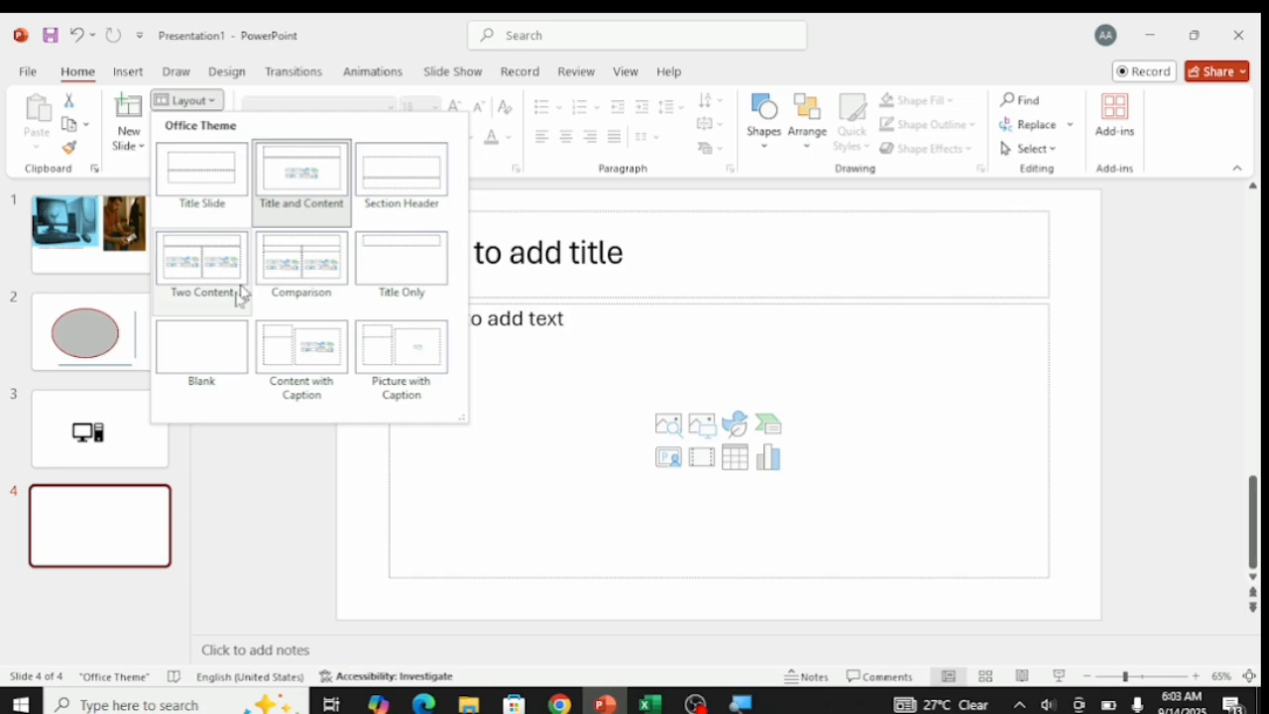
pyautogui.click(210, 342)
# Insert a Basic Process SmartArt graphic from the Process category on slide 4.
pyautogui.click(118, 75)
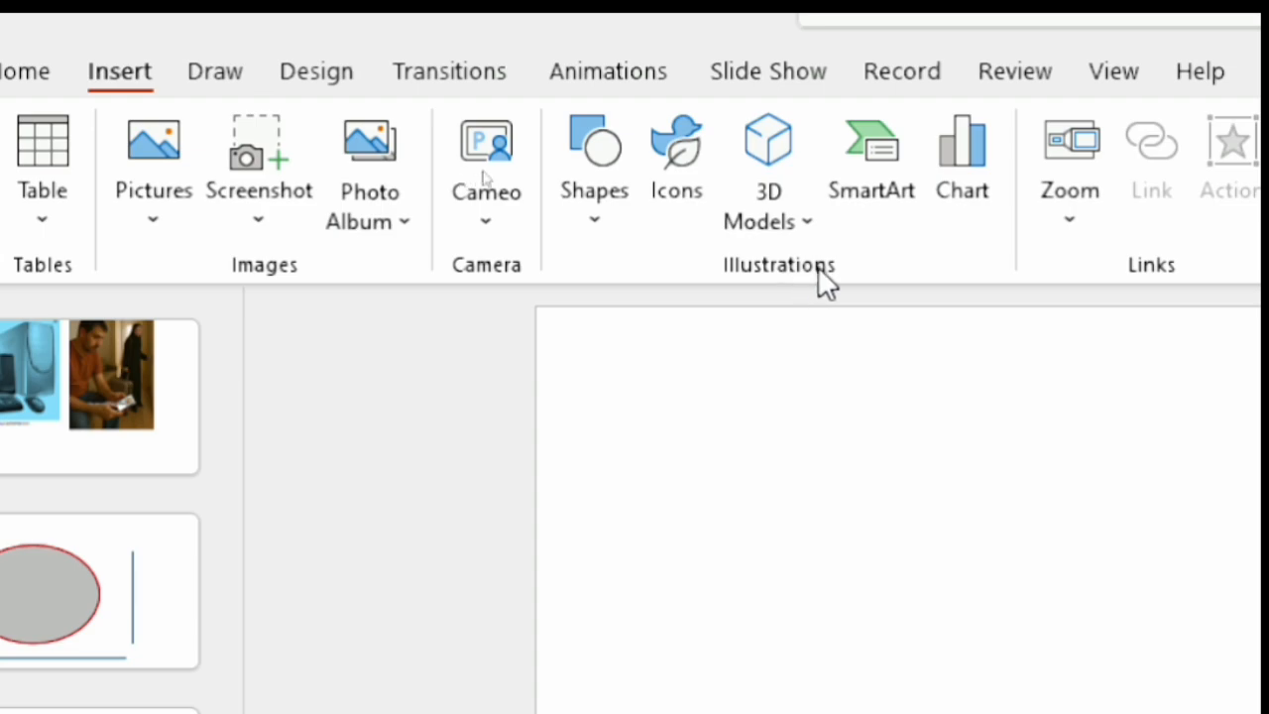
pyautogui.click(881, 178)
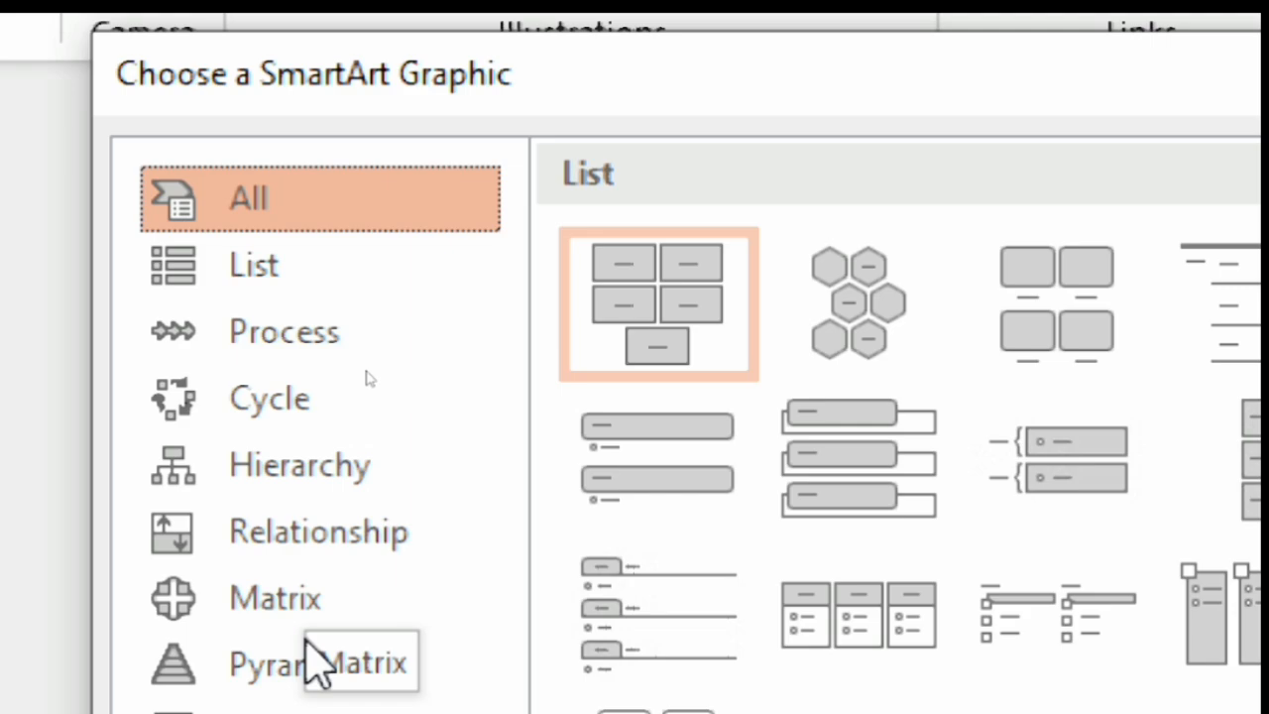
pyautogui.click(319, 349)
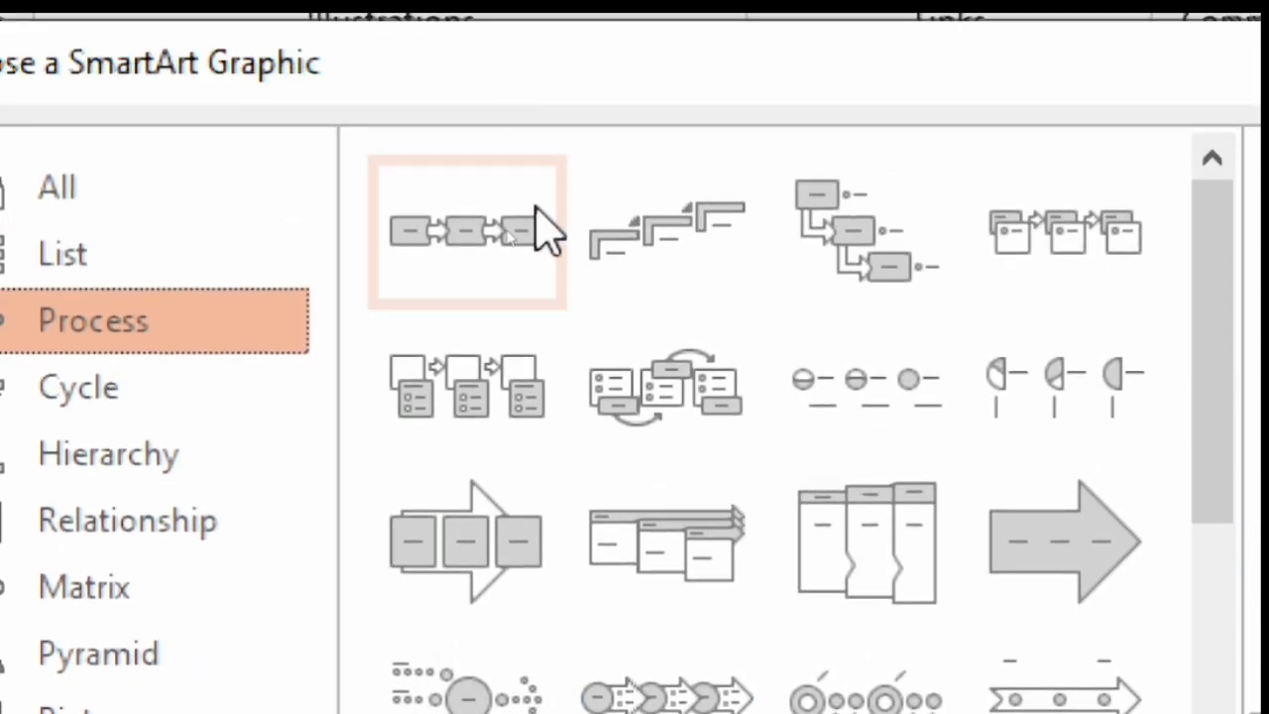
pyautogui.click(485, 231)
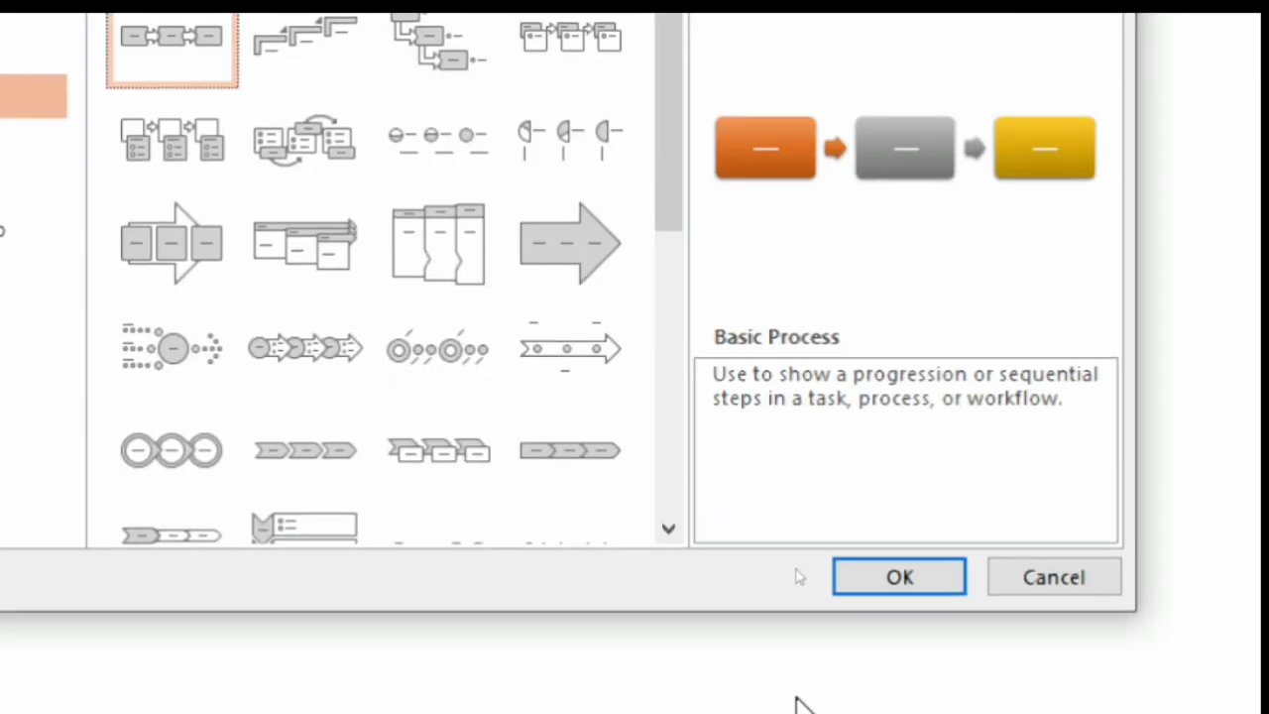
pyautogui.click(878, 576)
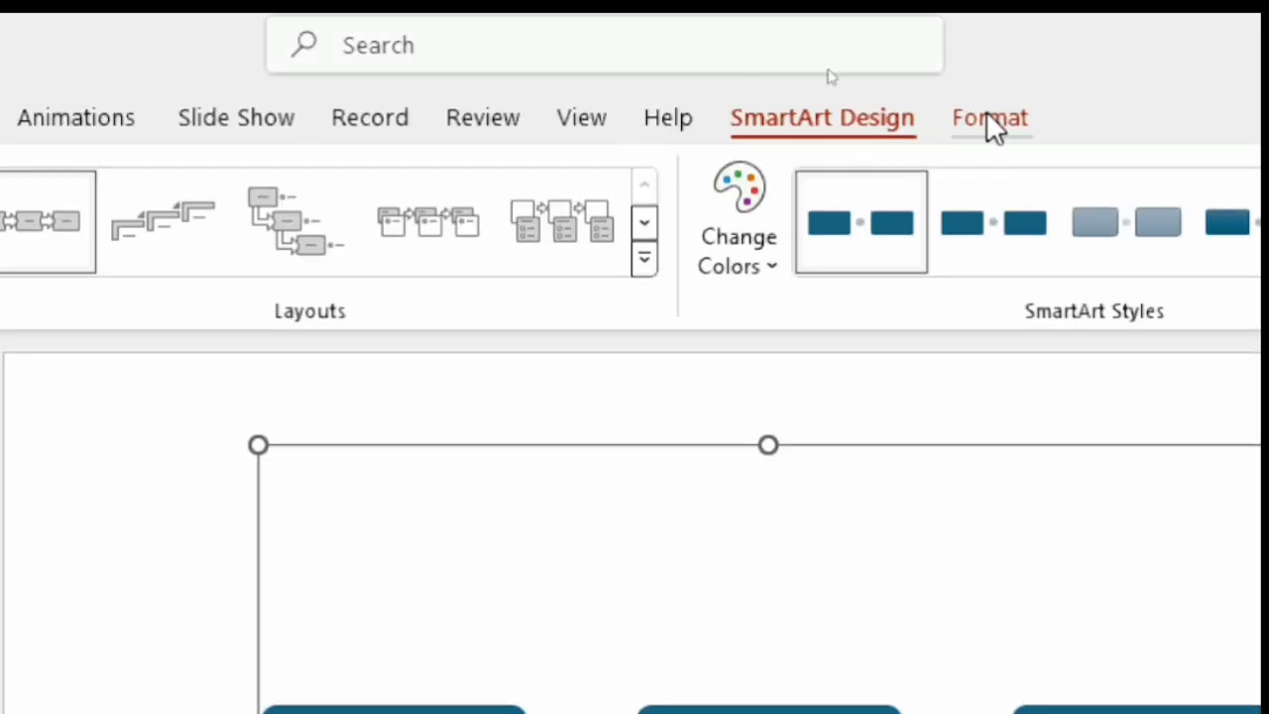
pyautogui.click(986, 112)
pyautogui.click(855, 123)
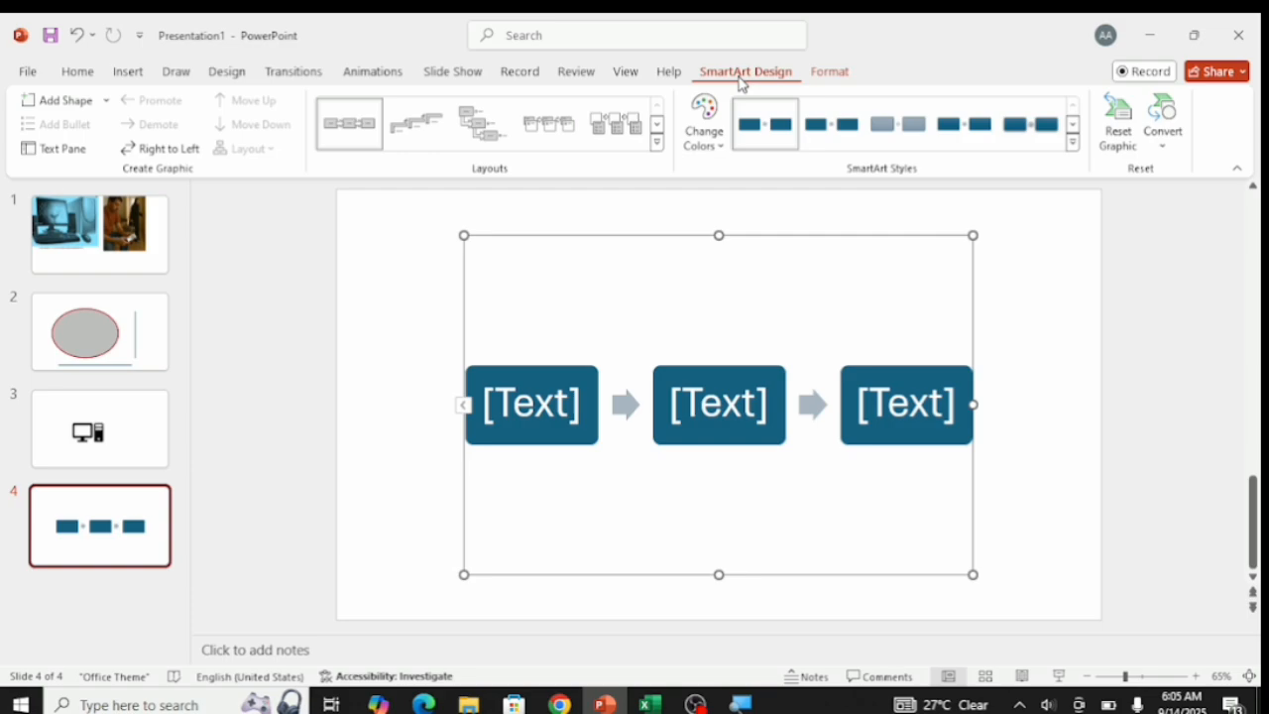
# Fill the three process boxes in order with WAKE UP, MAKE SURE TO PRAY and GO TO THE GYM.
pyautogui.click(546, 394)
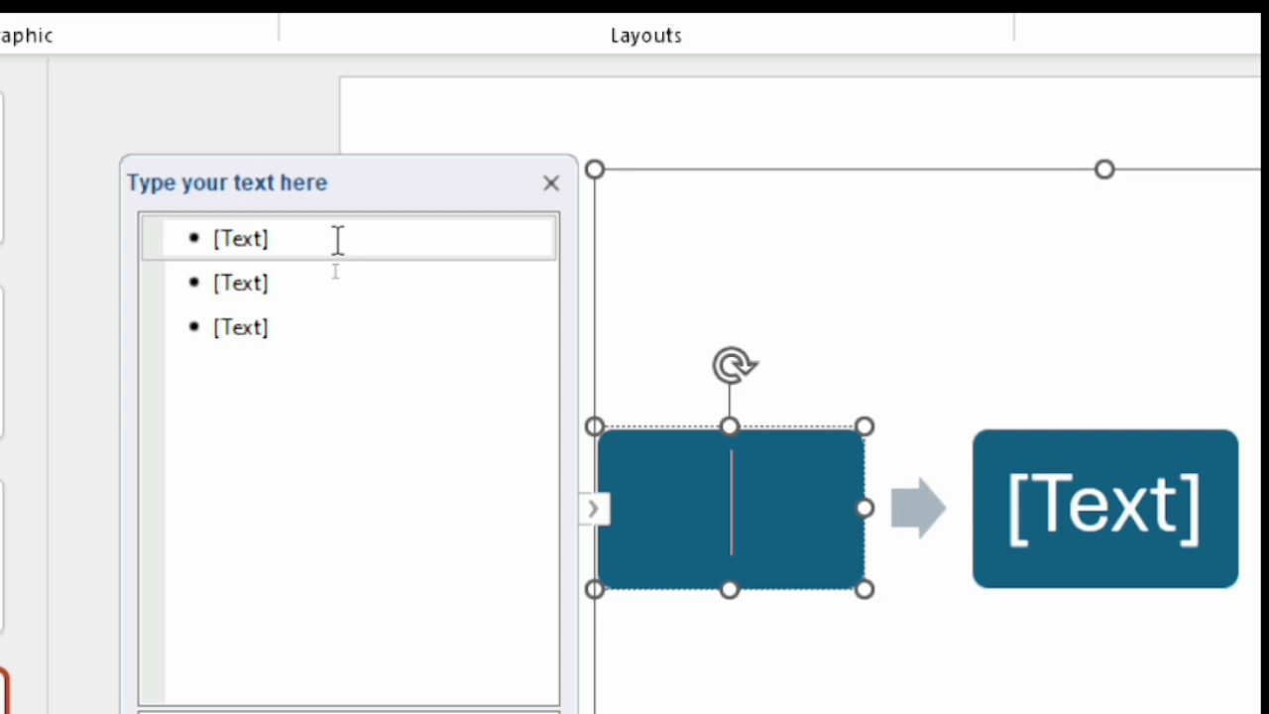
pyautogui.click(337, 239)
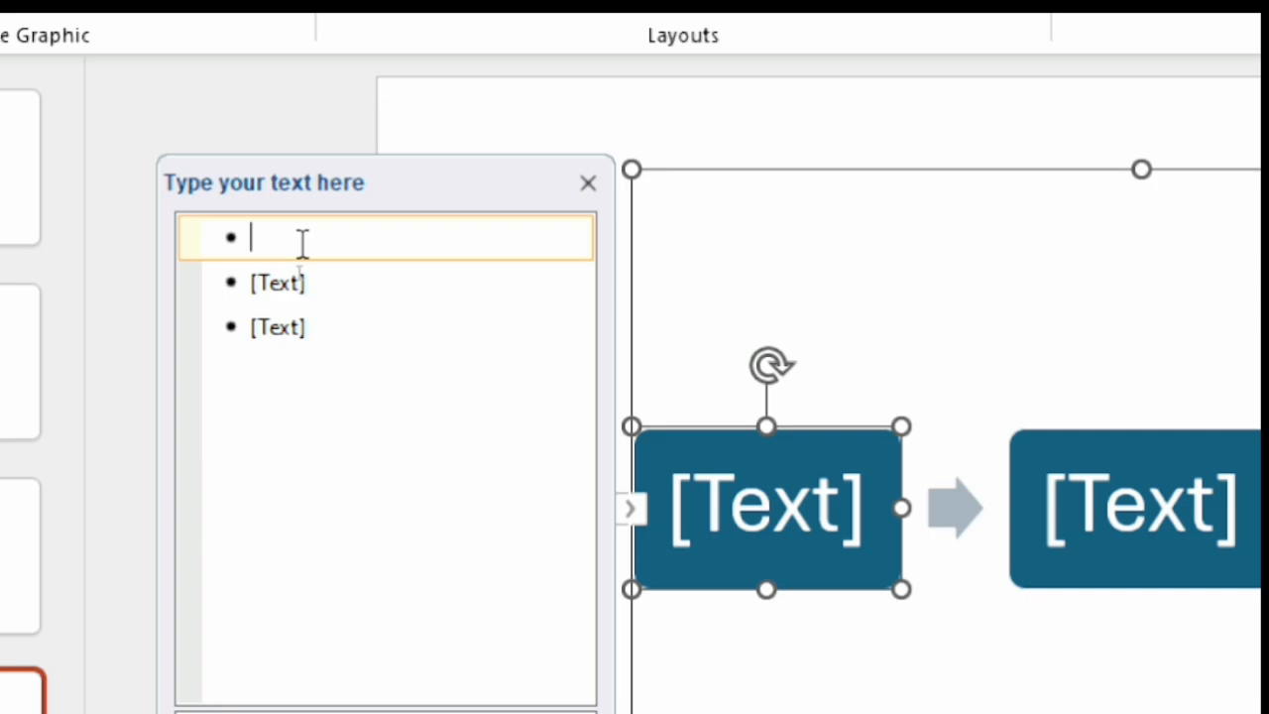
pyautogui.write('AKE')
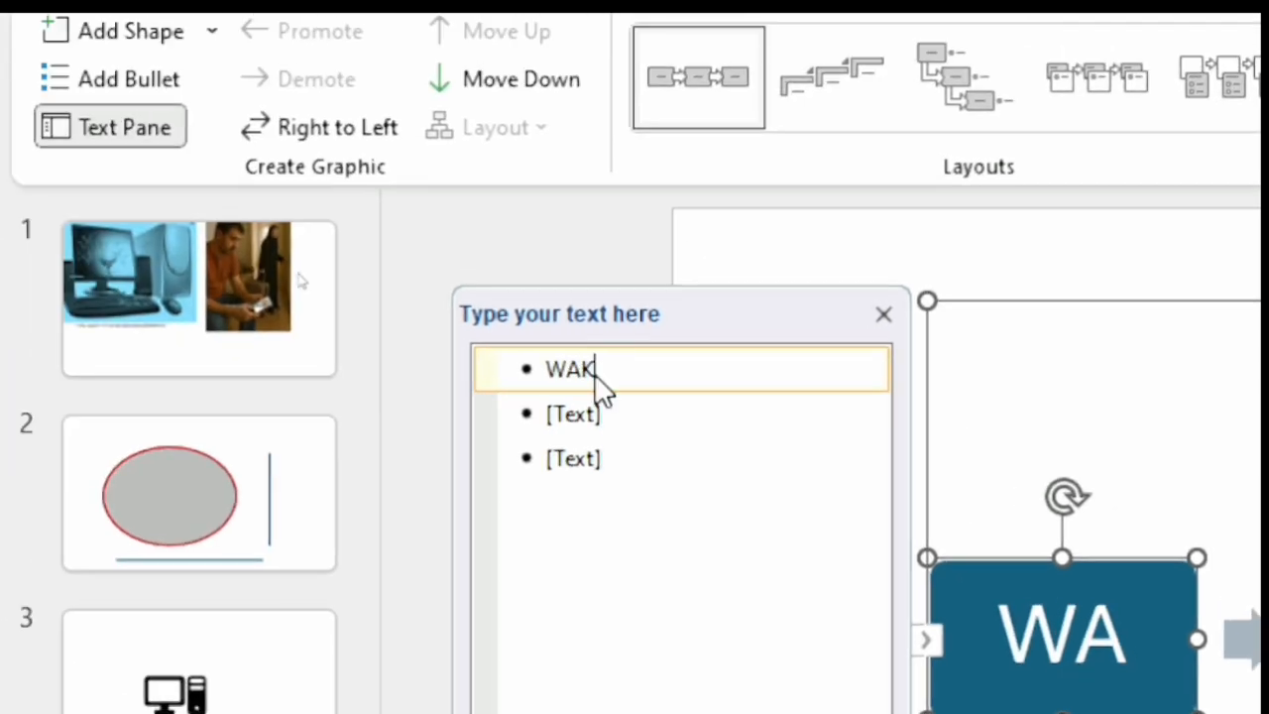
pyautogui.write(' UP')
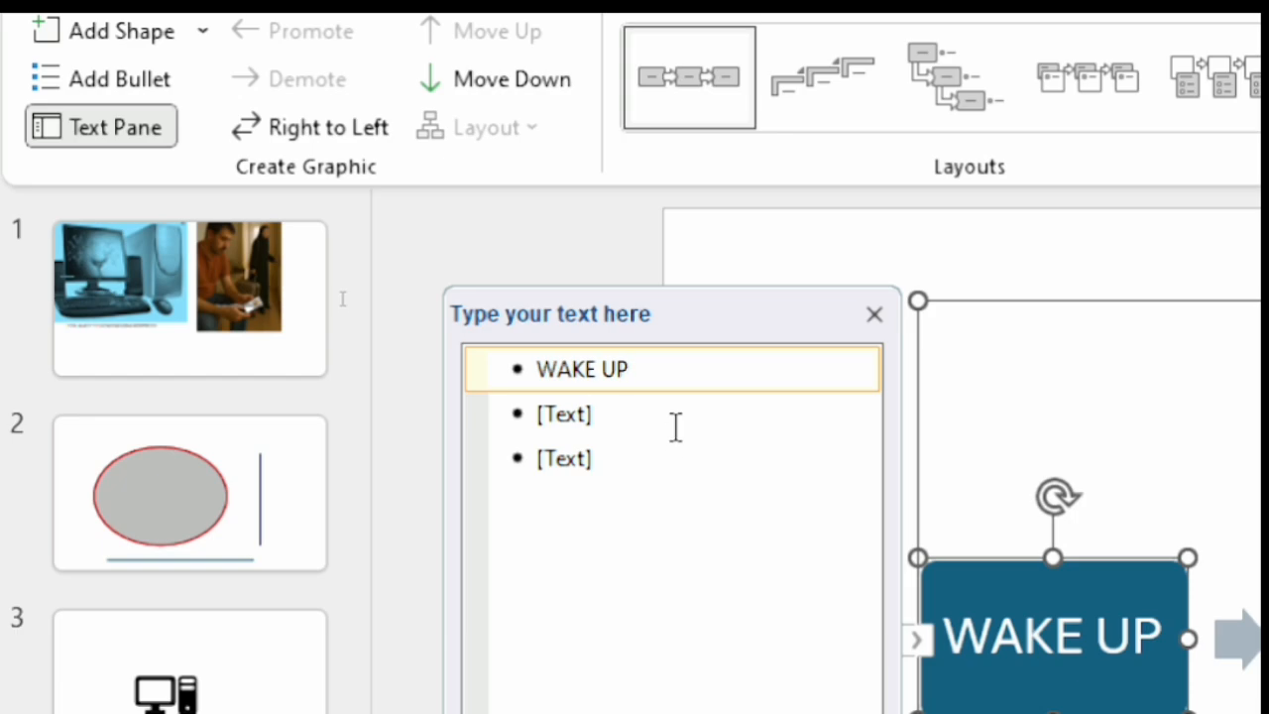
pyautogui.click(686, 427)
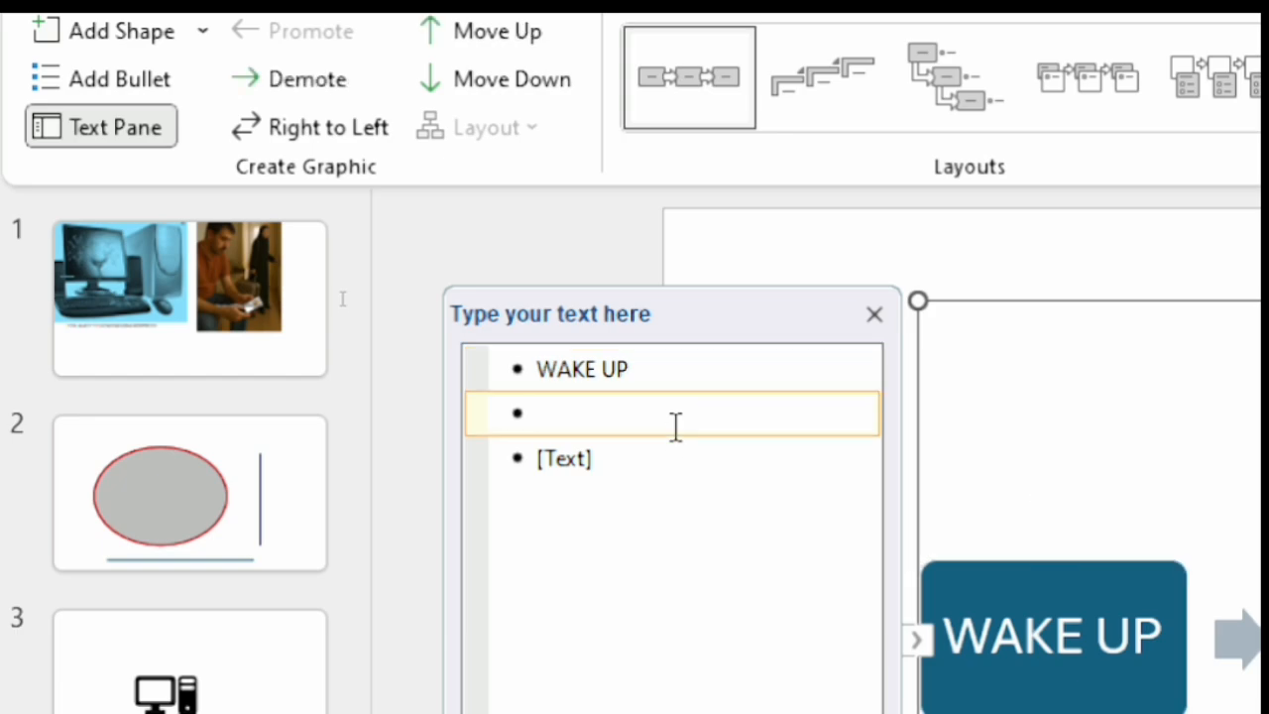
pyautogui.write('MAKE SURE TO PRAY')
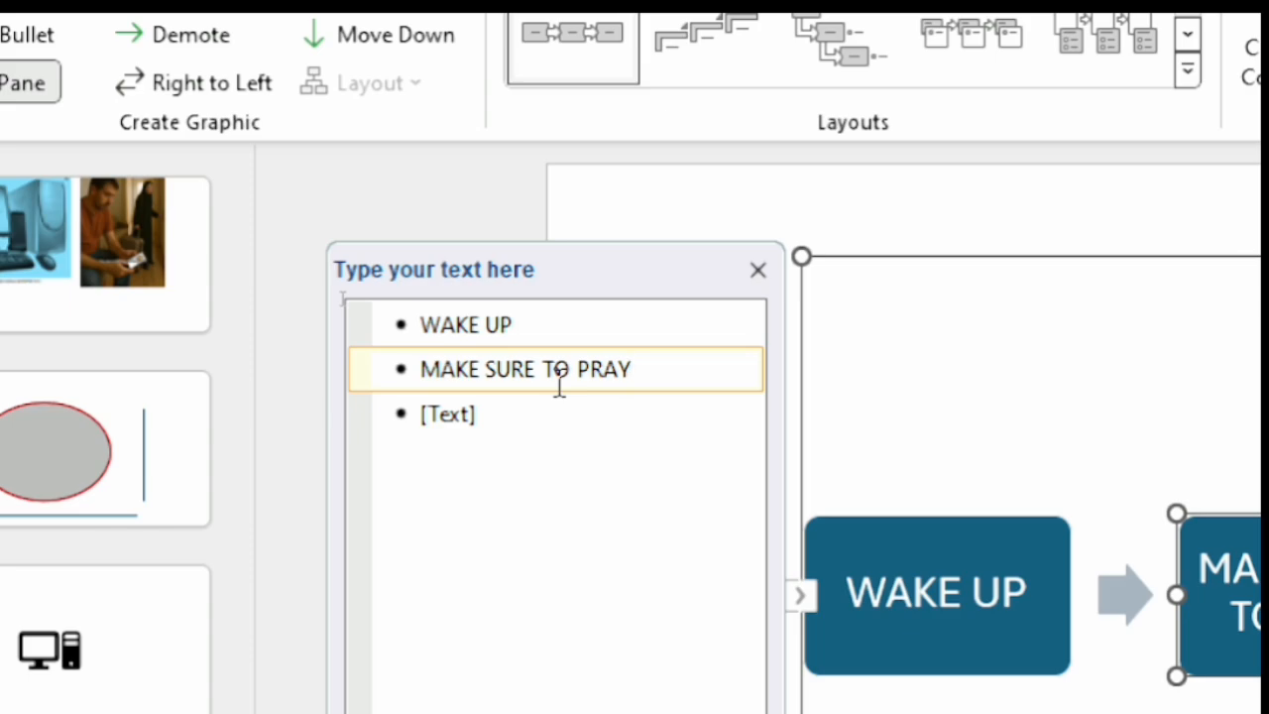
pyautogui.click(550, 416)
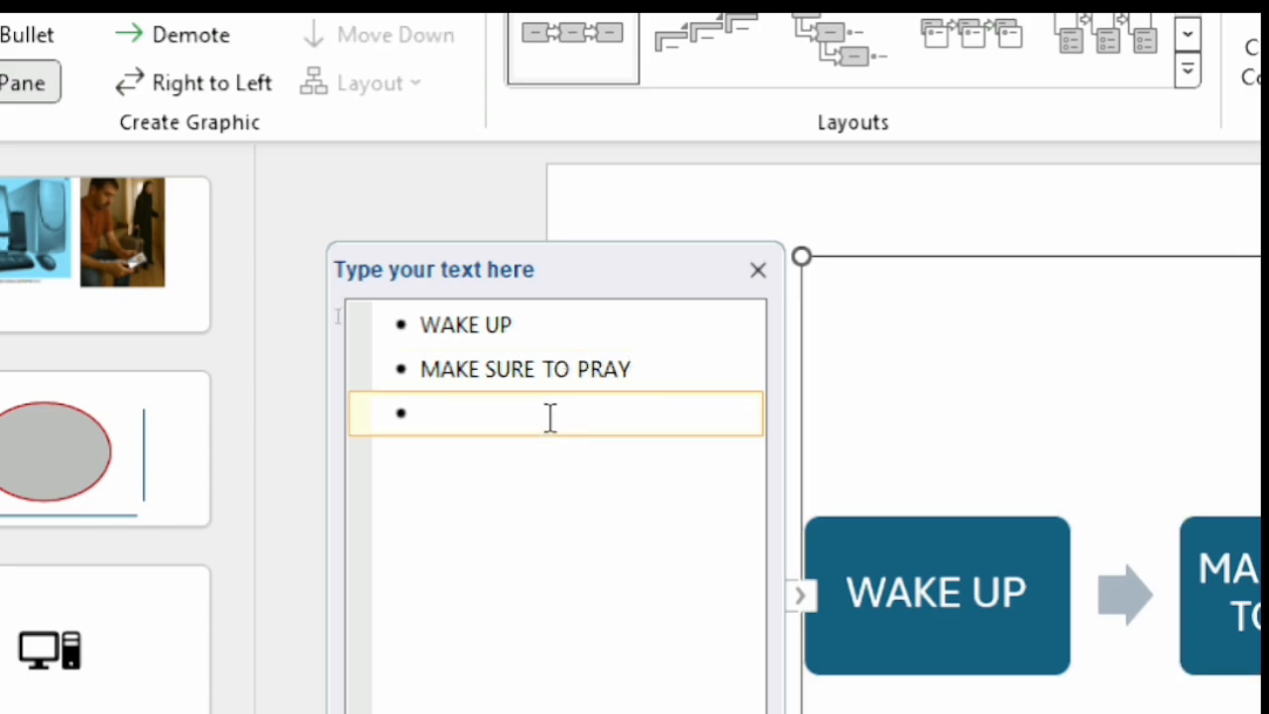
pyautogui.write('GO TO THE')
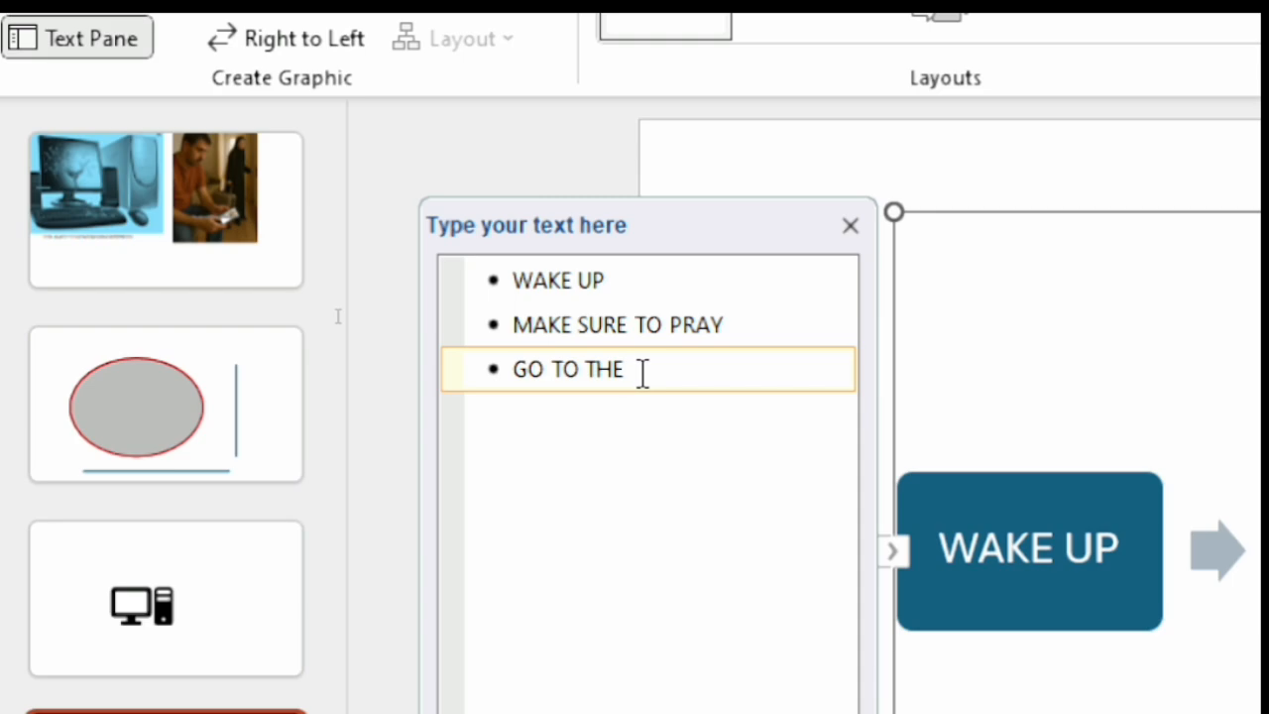
pyautogui.write(' GYM')
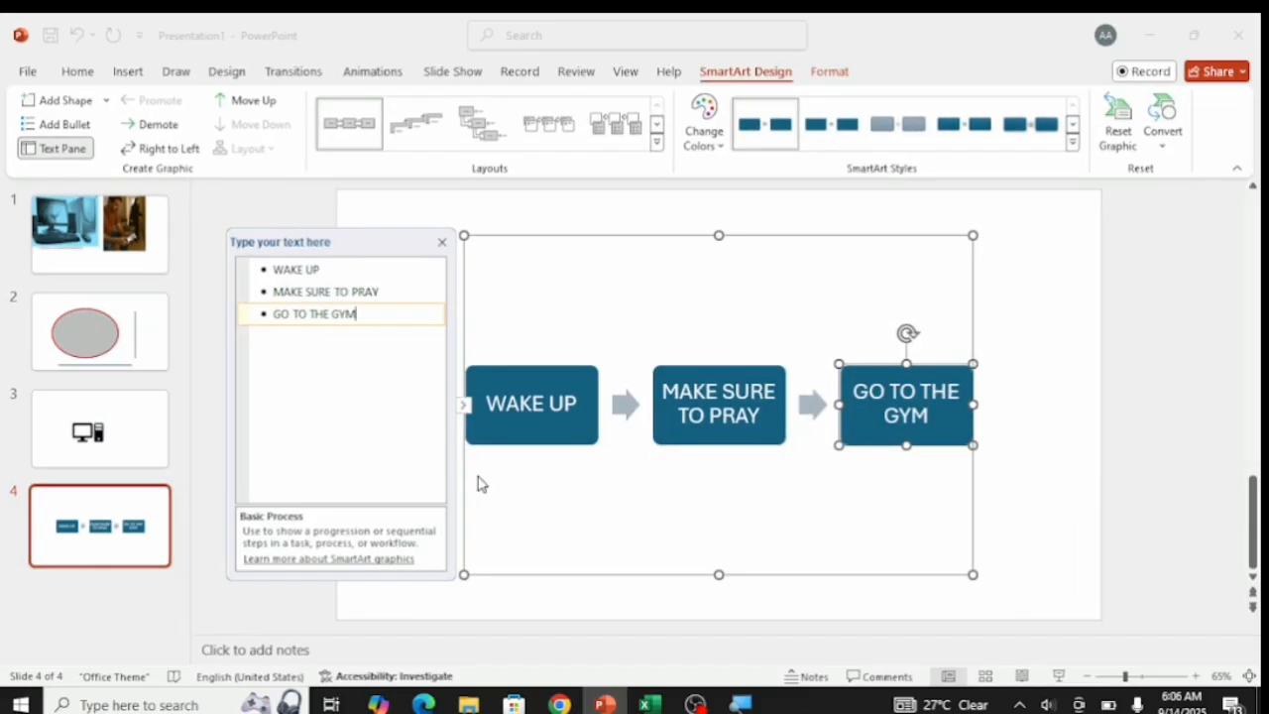
pyautogui.click(516, 467)
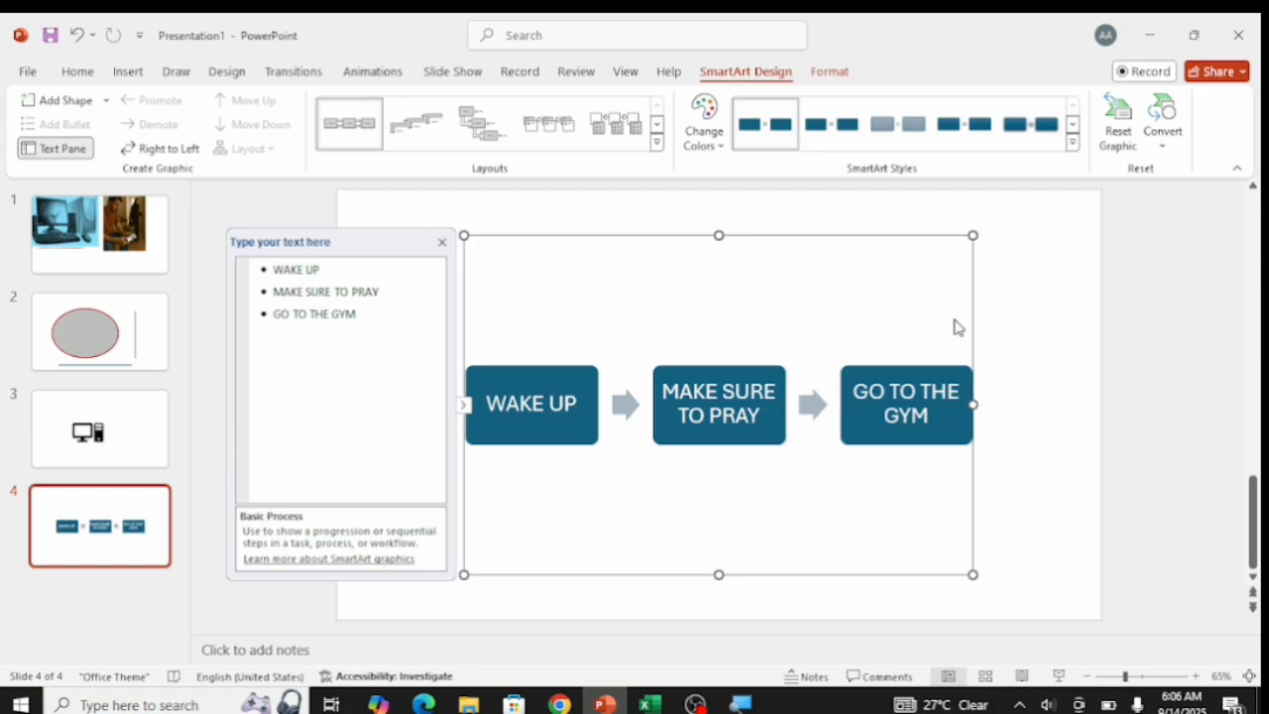
# Add two more shapes to the process graphic after the GO TO THE GYM box.
pyautogui.click(908, 396)
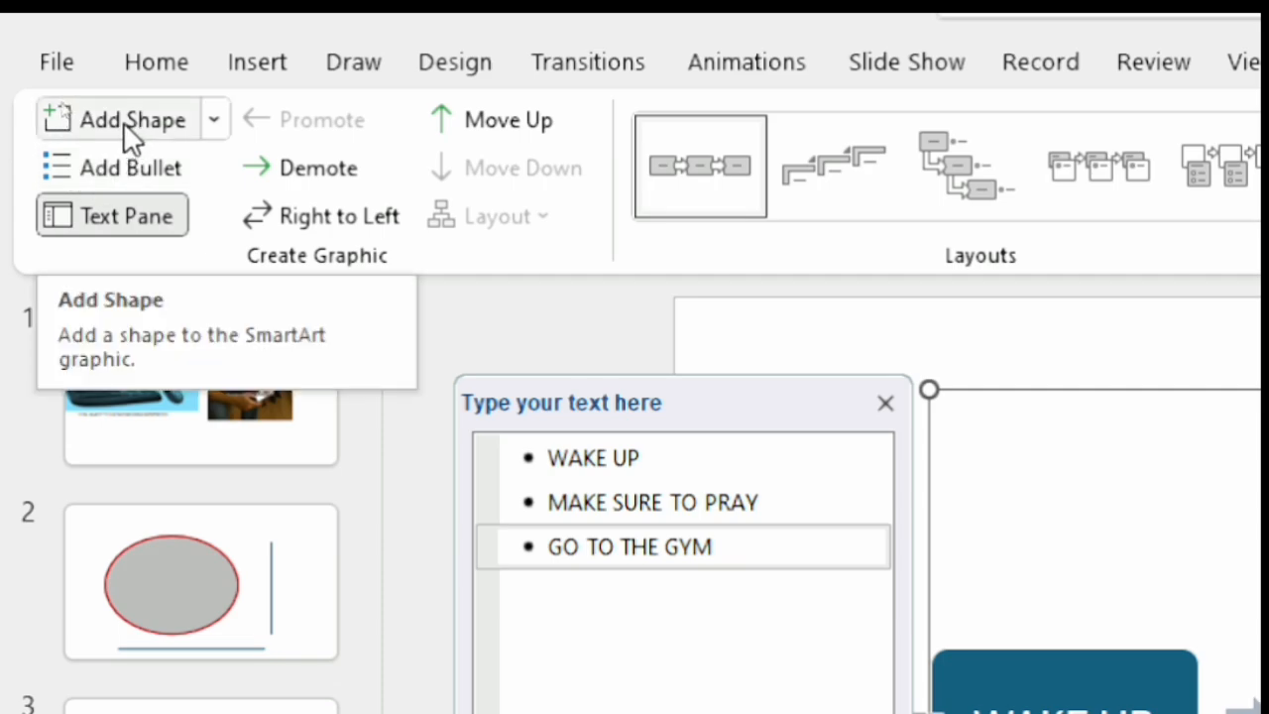
pyautogui.click(123, 122)
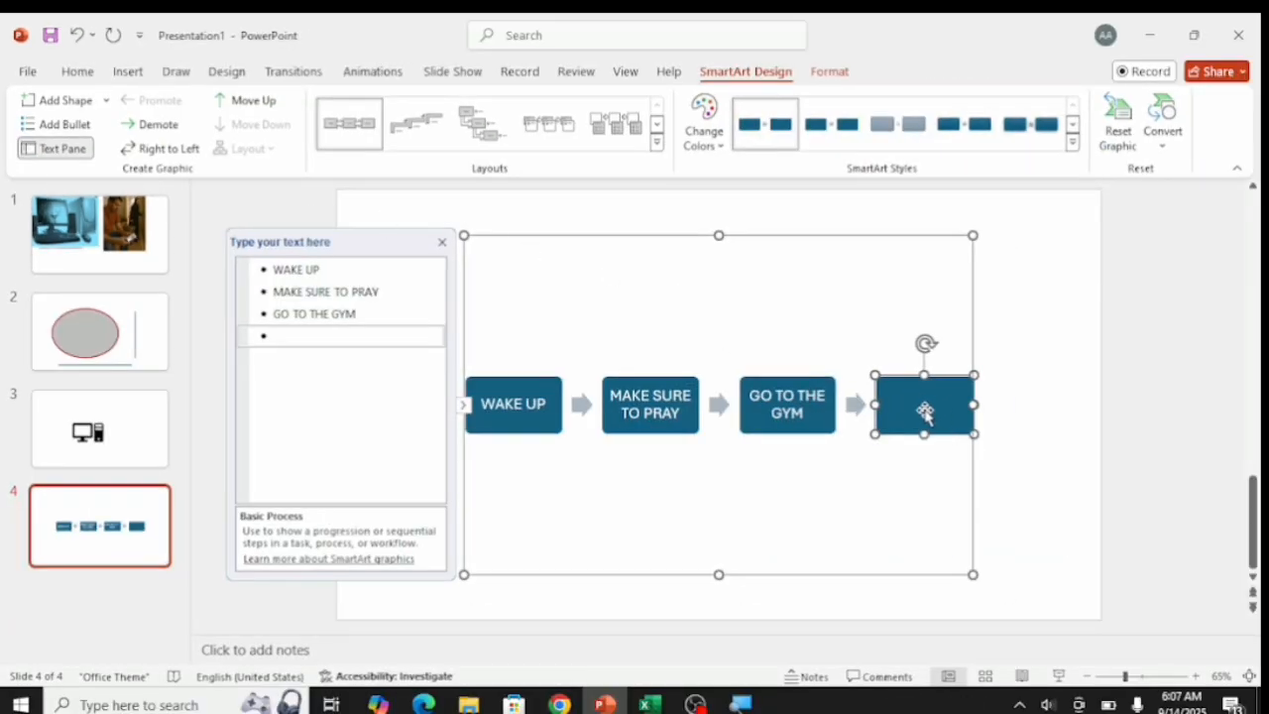
pyautogui.click(64, 102)
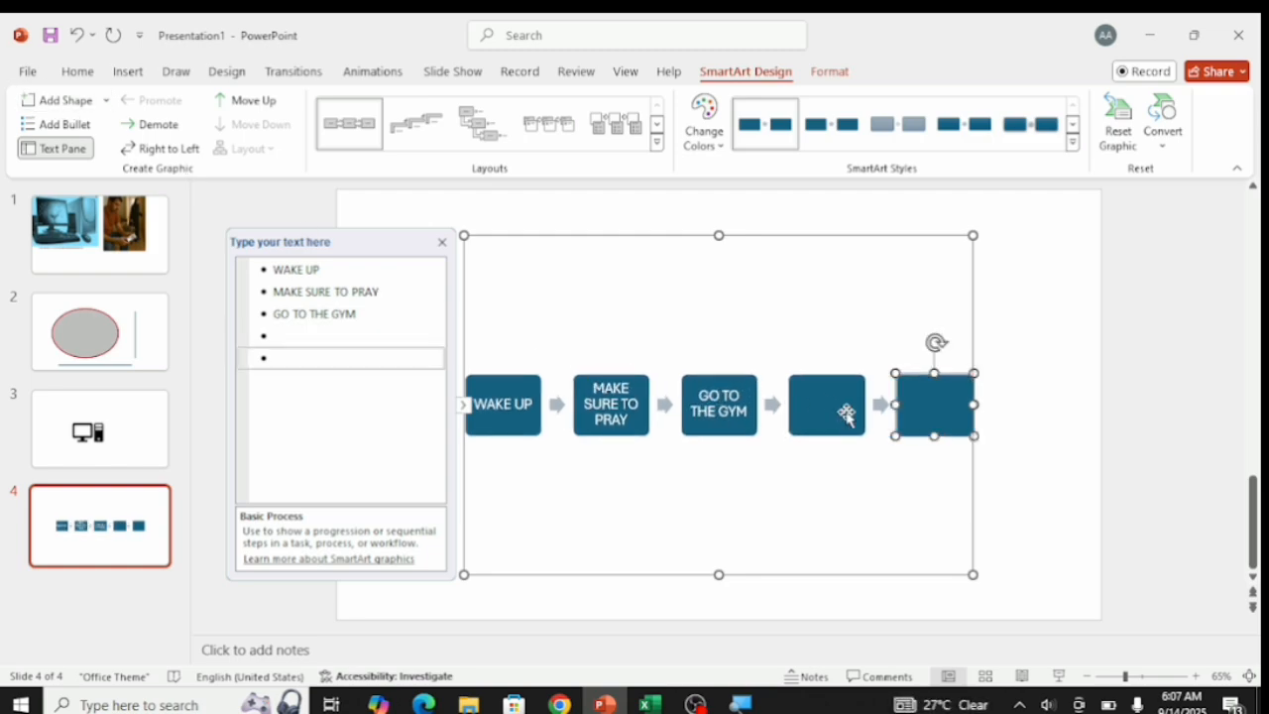
# Label the two empty process boxes TAKE A SHOWER and GO TO WORK.
pyautogui.click(846, 414)
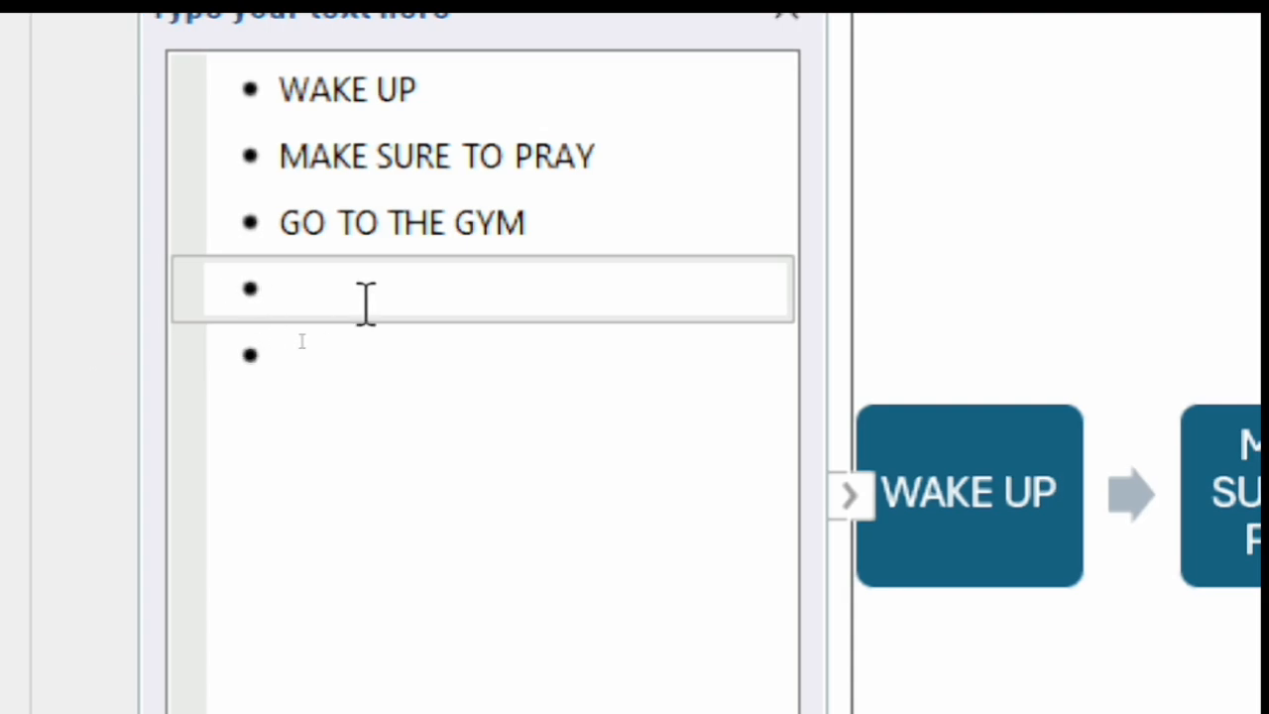
pyautogui.click(98, 300)
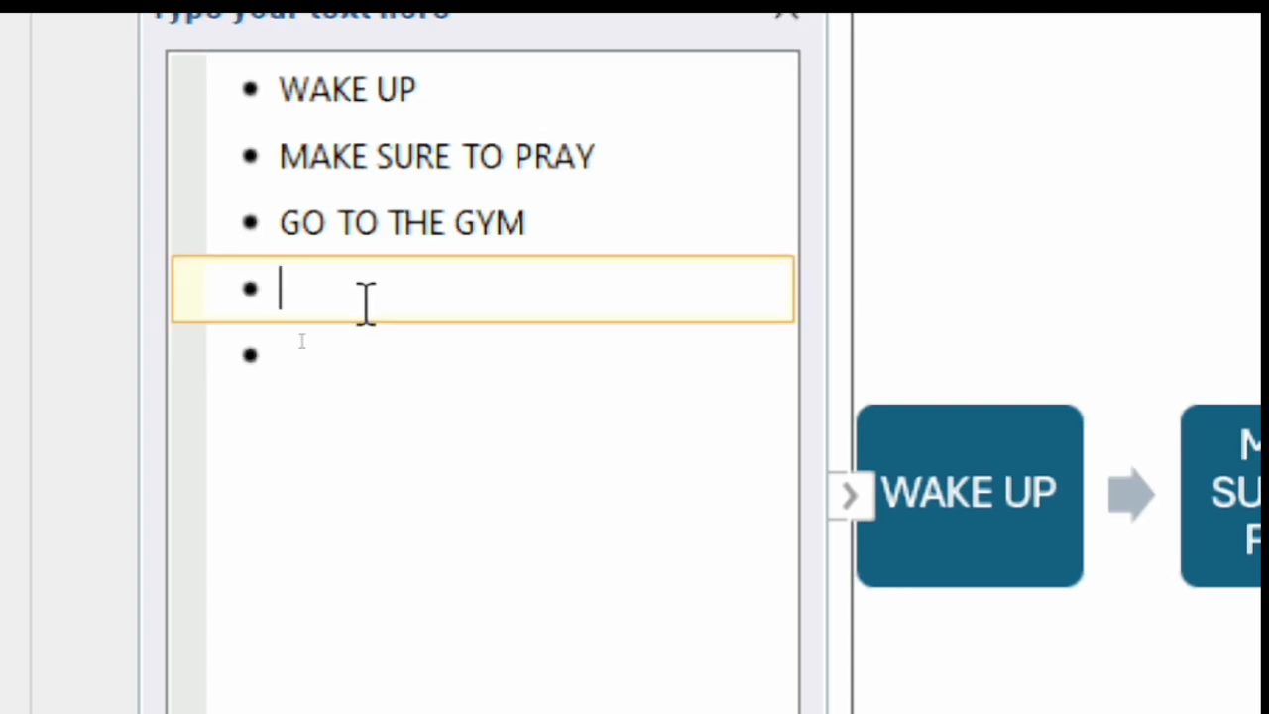
pyautogui.write('TAKE A')
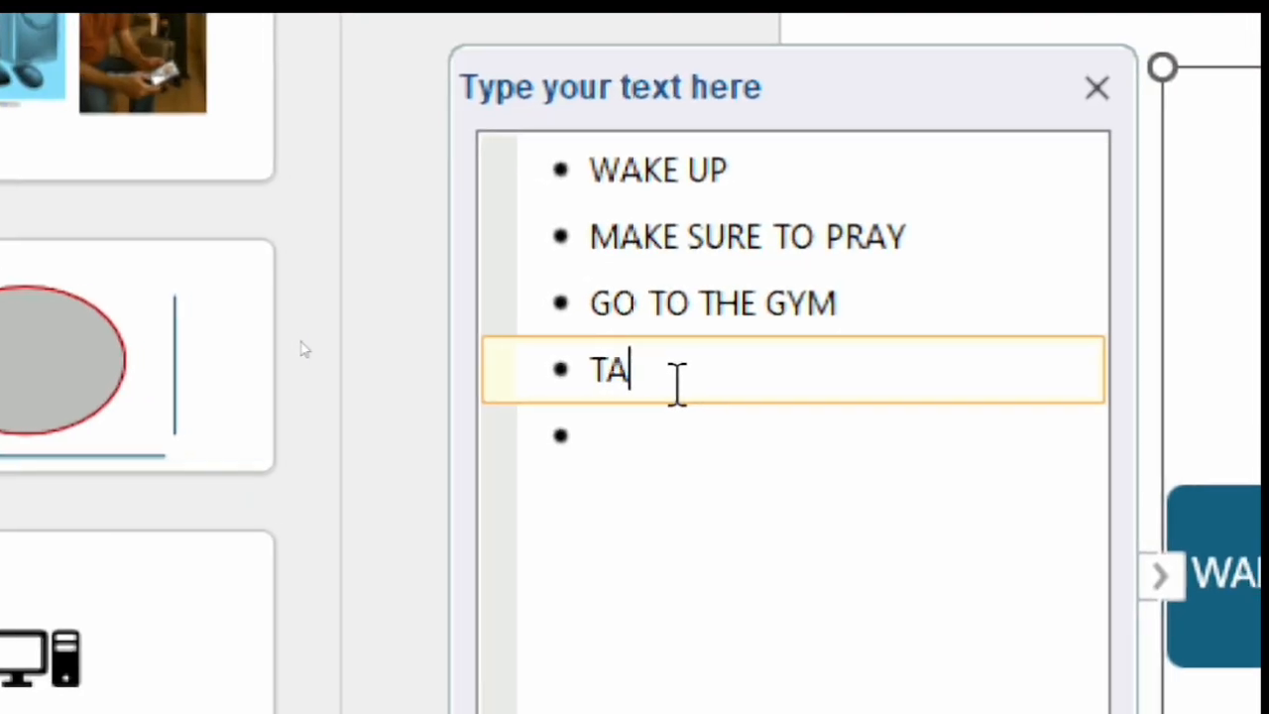
pyautogui.write(' SHOWER')
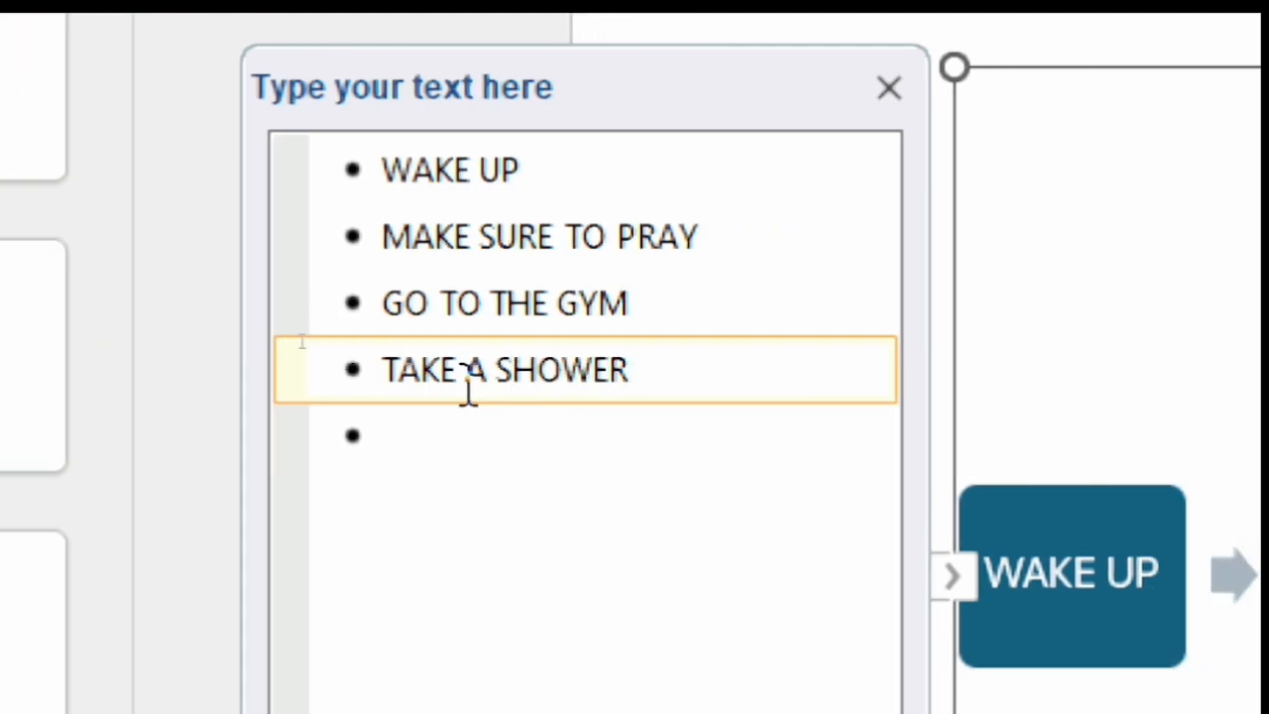
pyautogui.click(516, 443)
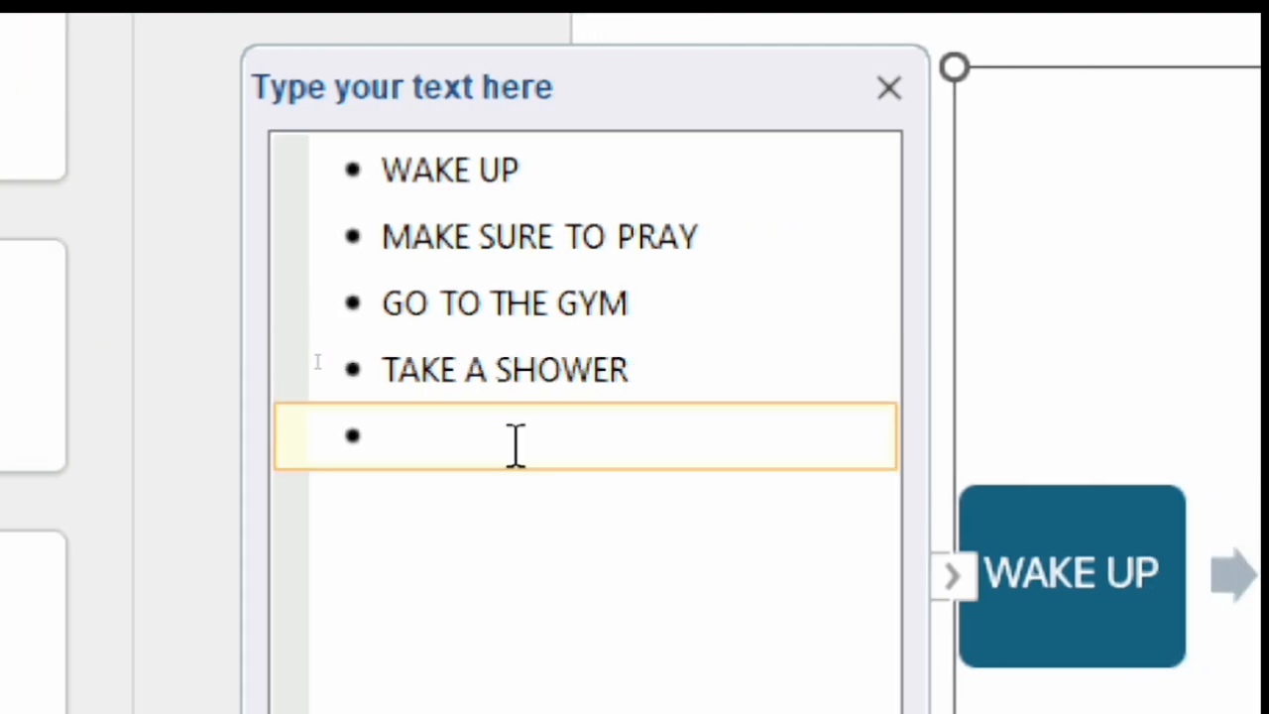
pyautogui.write('GO TO ')
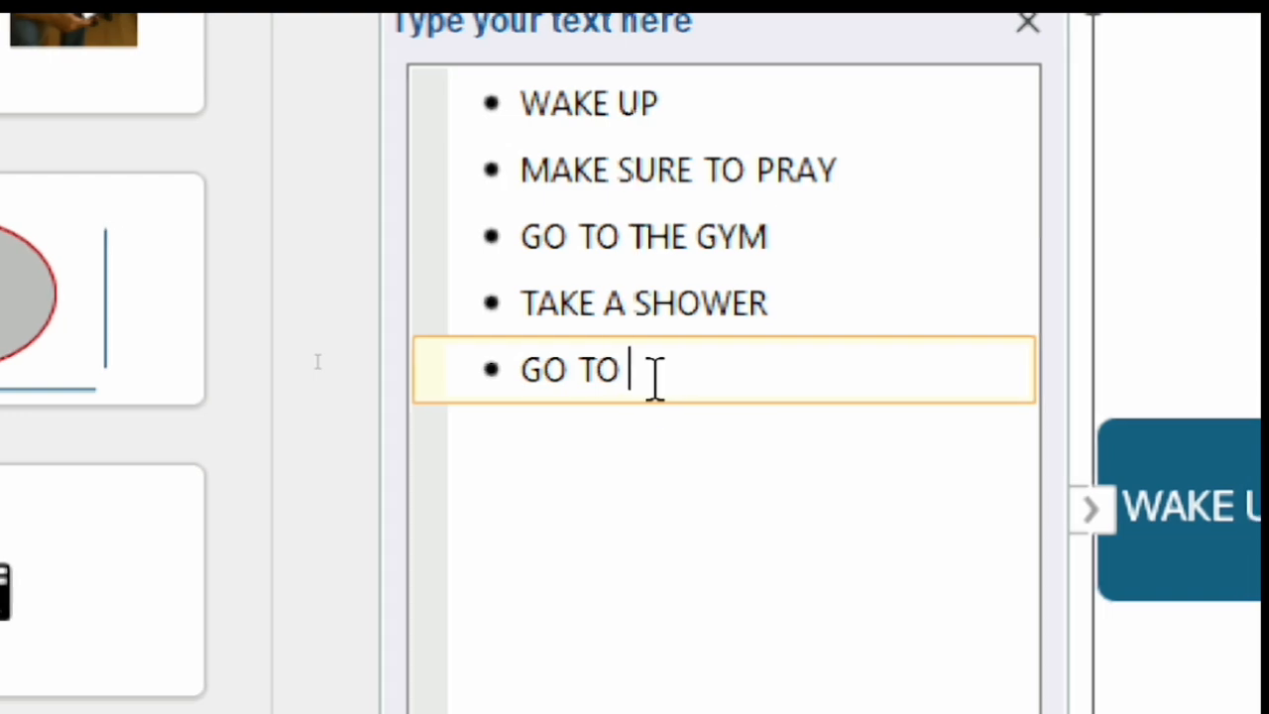
pyautogui.write('WORK')
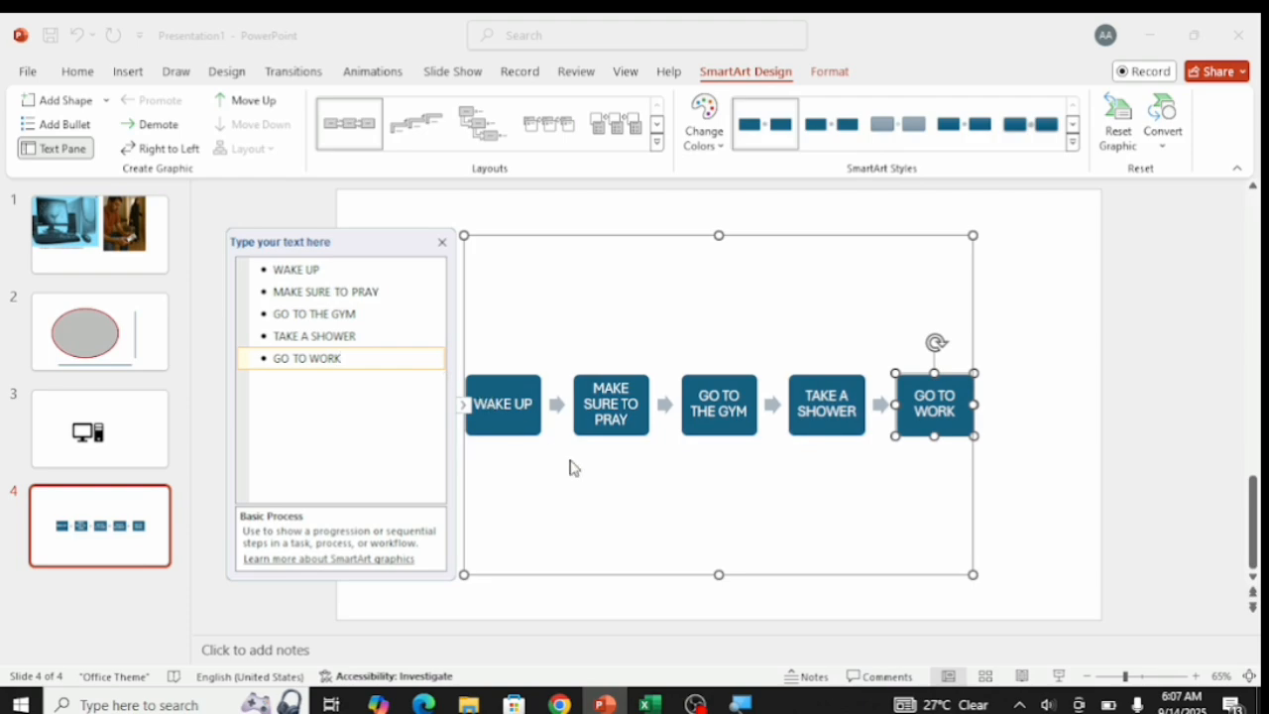
pyautogui.click(618, 473)
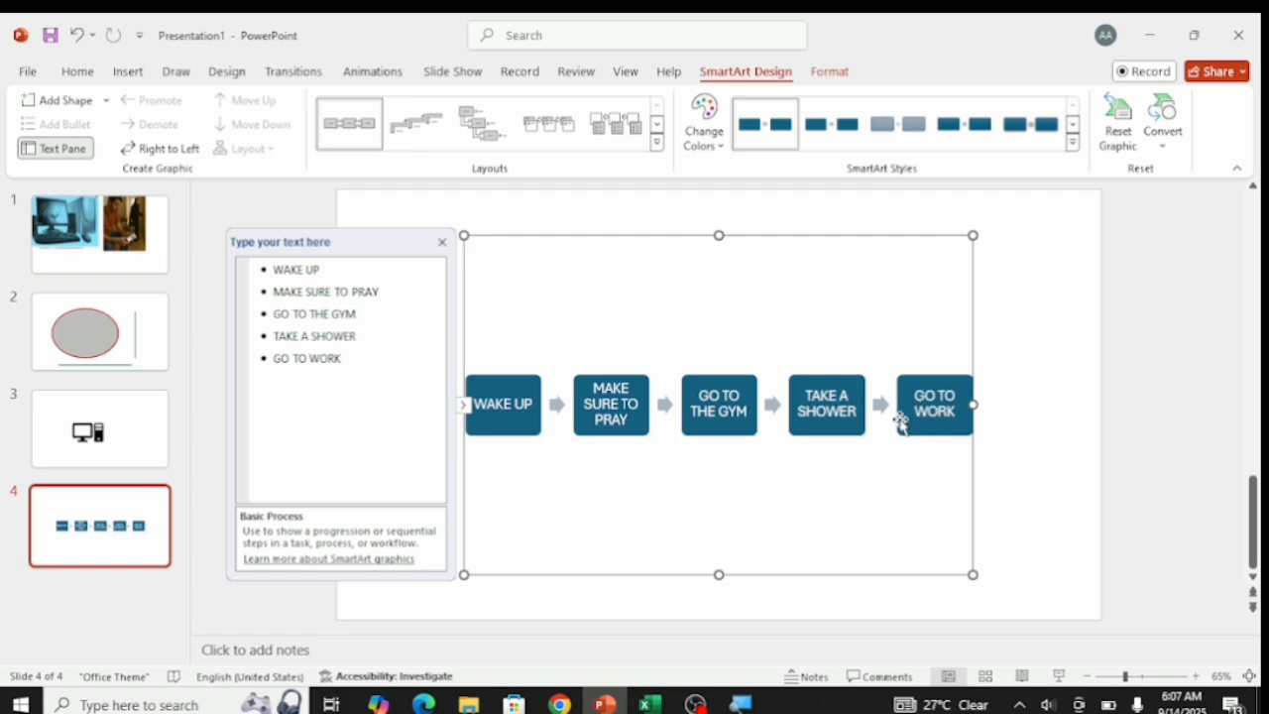
# Apply the muted blue-gray SmartArt style with dark box text to the whole process graphic.
pyautogui.click(511, 410)
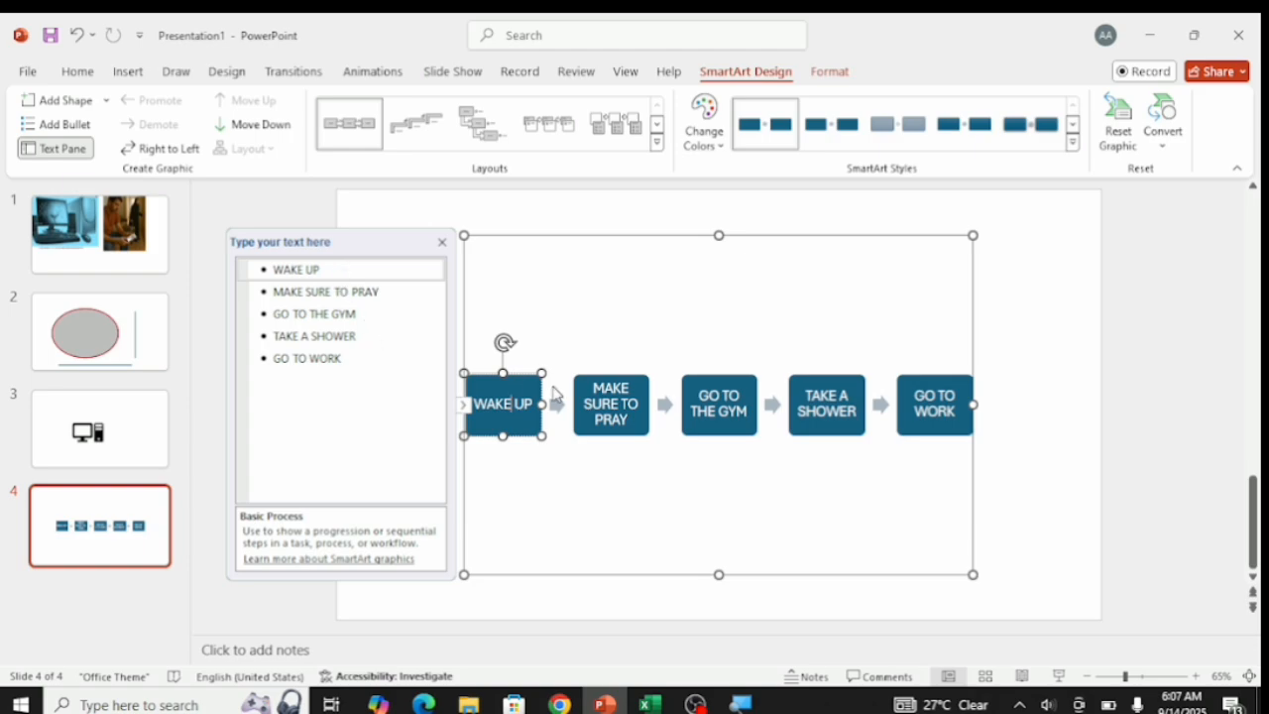
pyautogui.click(712, 320)
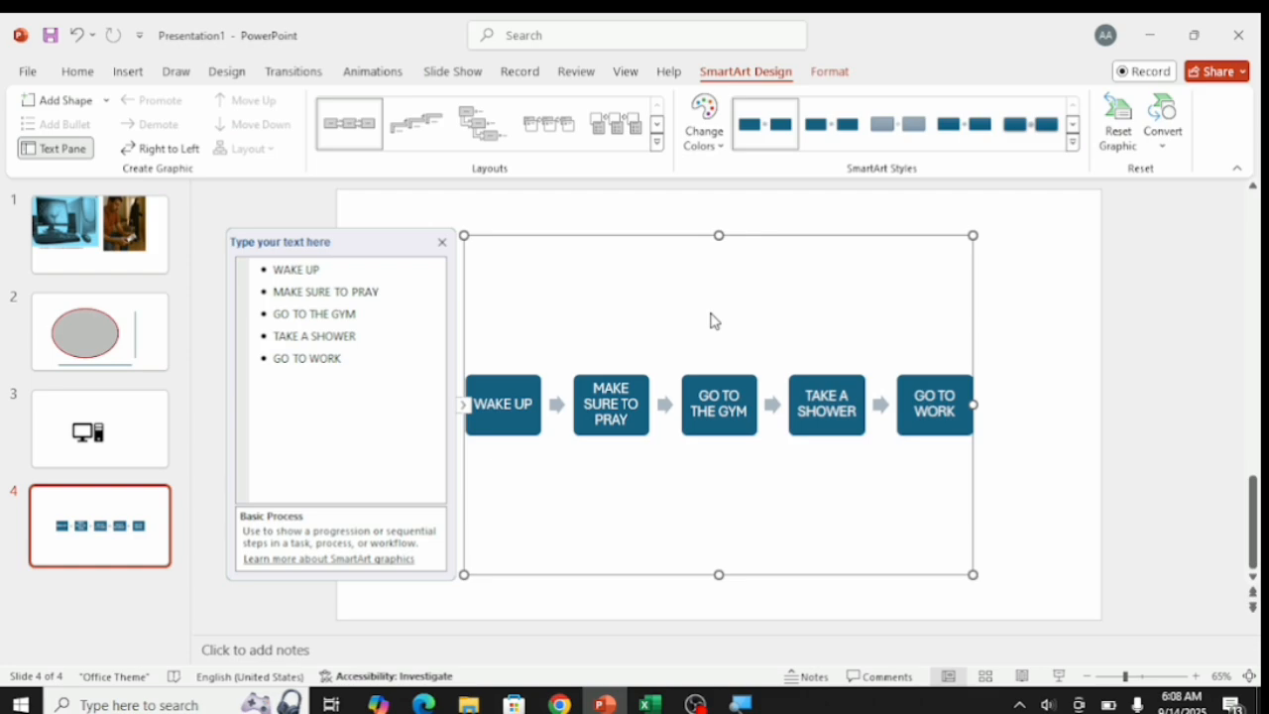
pyautogui.click(818, 144)
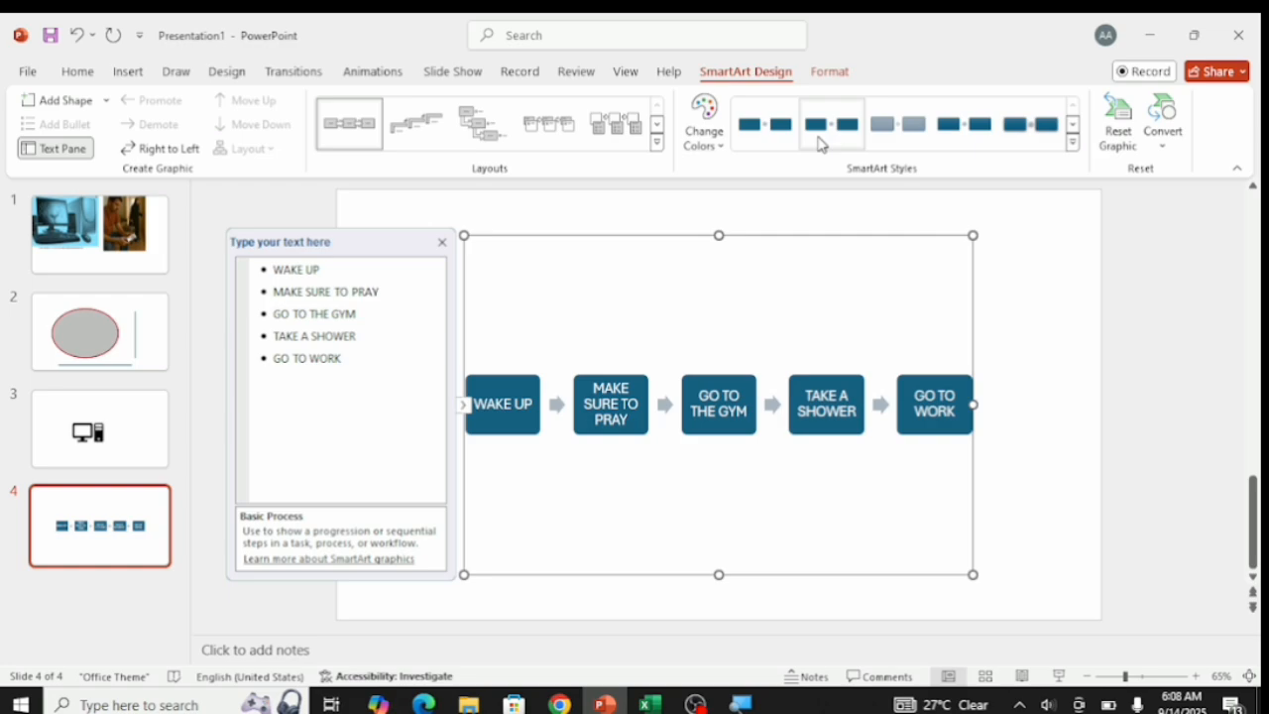
pyautogui.click(873, 139)
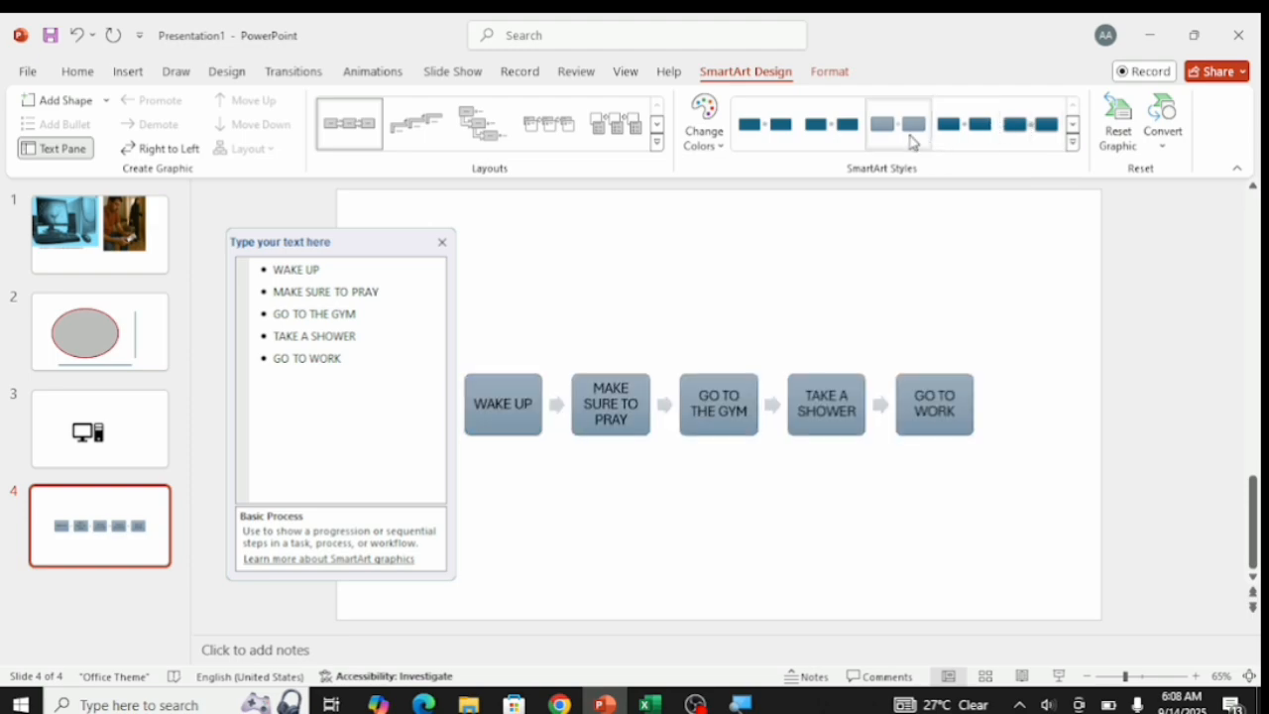
pyautogui.click(913, 142)
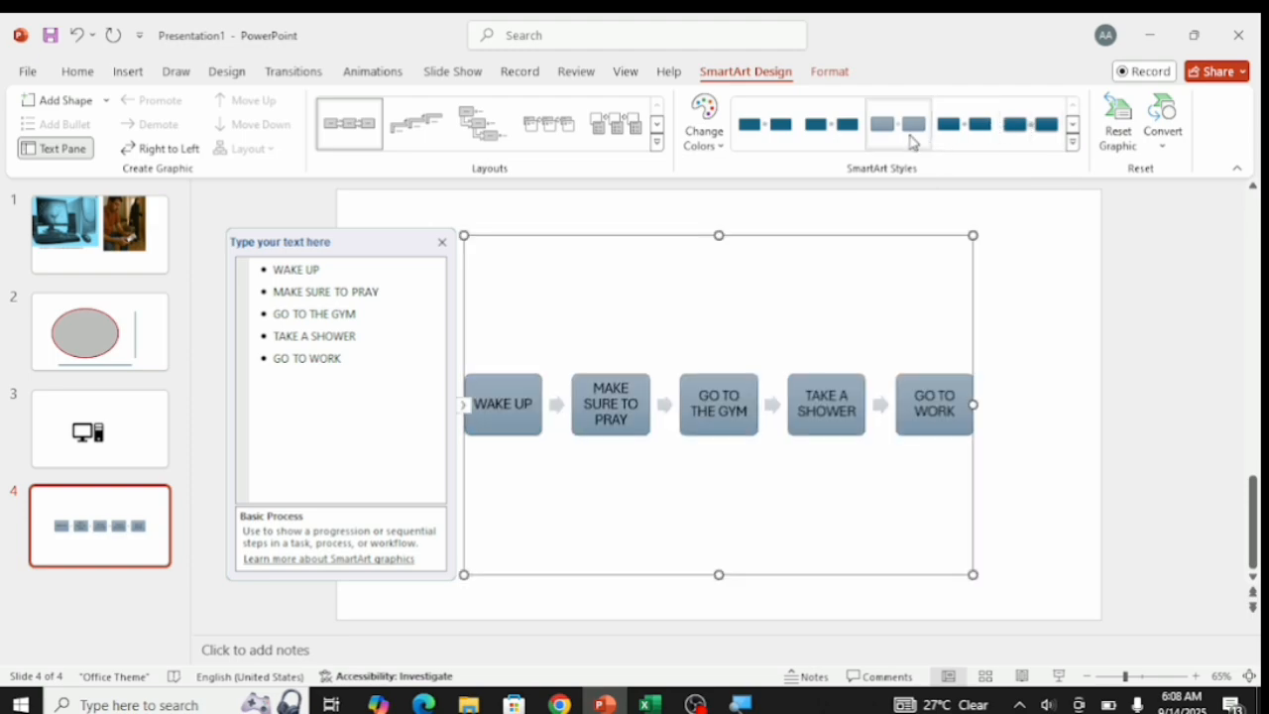